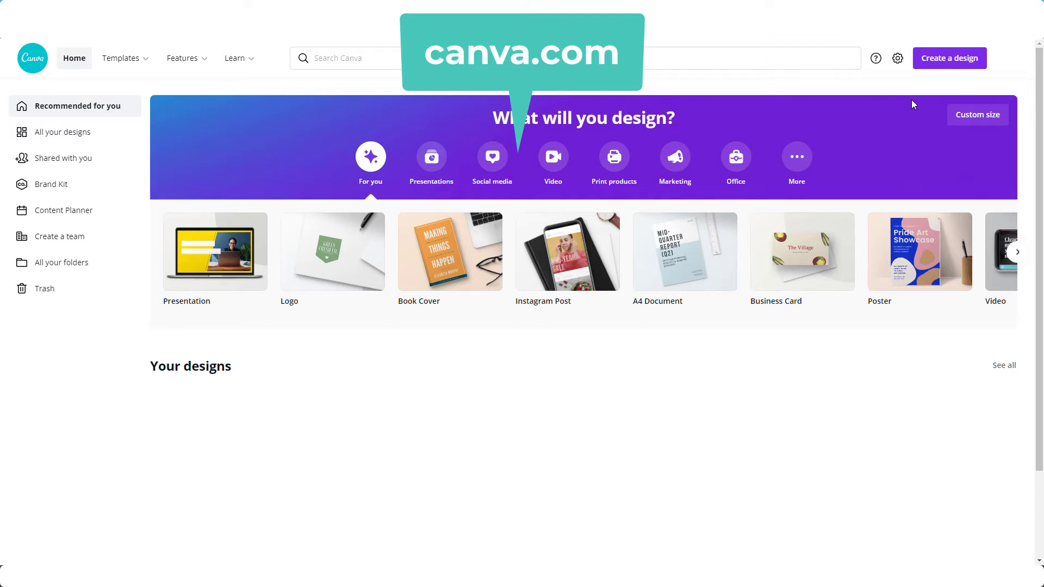
Open the 'Create a design' dropdown on the Canva home page.
click(934, 64)
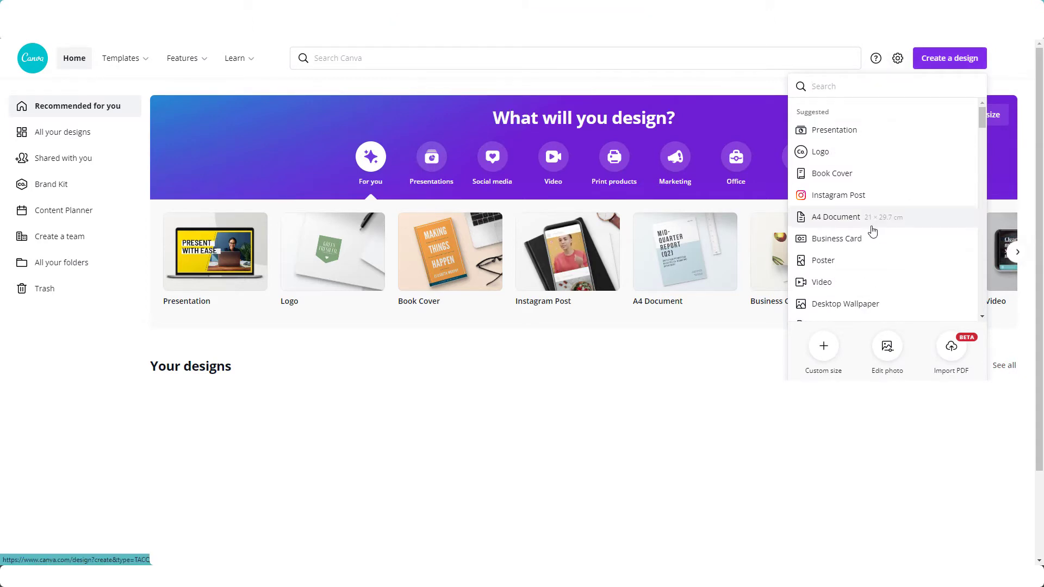
Create a blank custom-size design of 600 × 400 px.
click(825, 350)
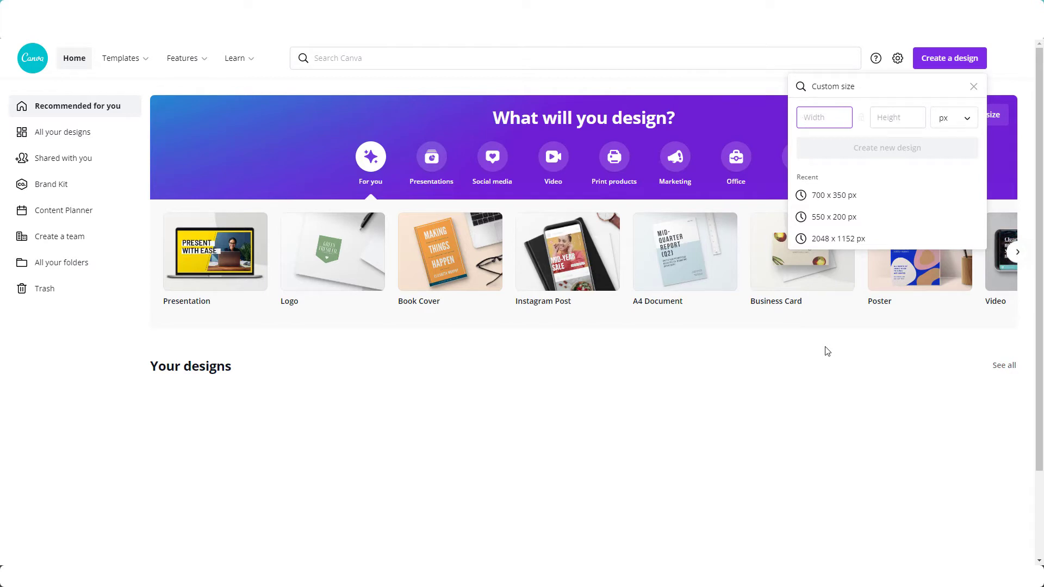
text(600)
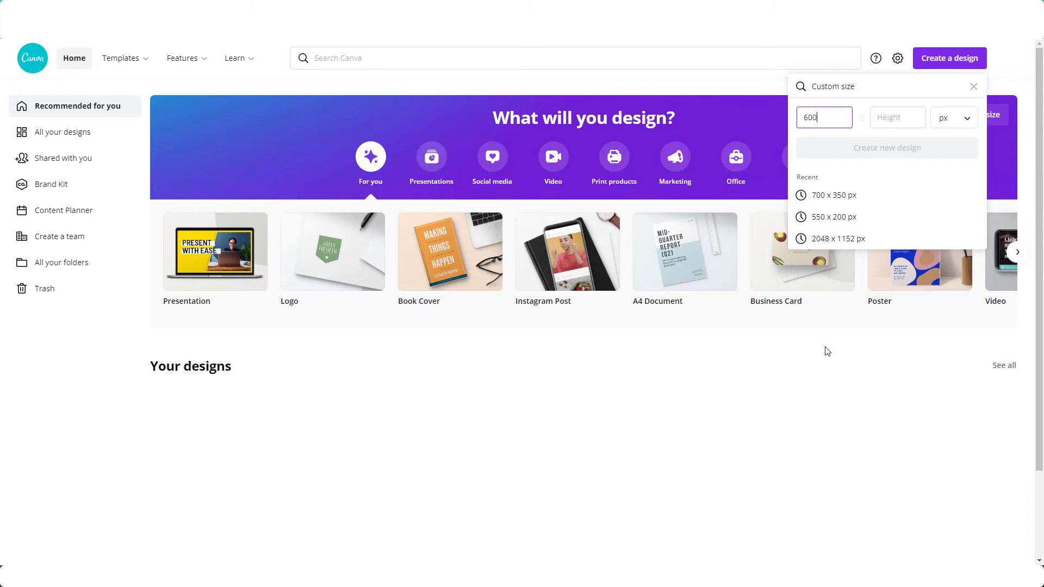
click(893, 118)
text(400)
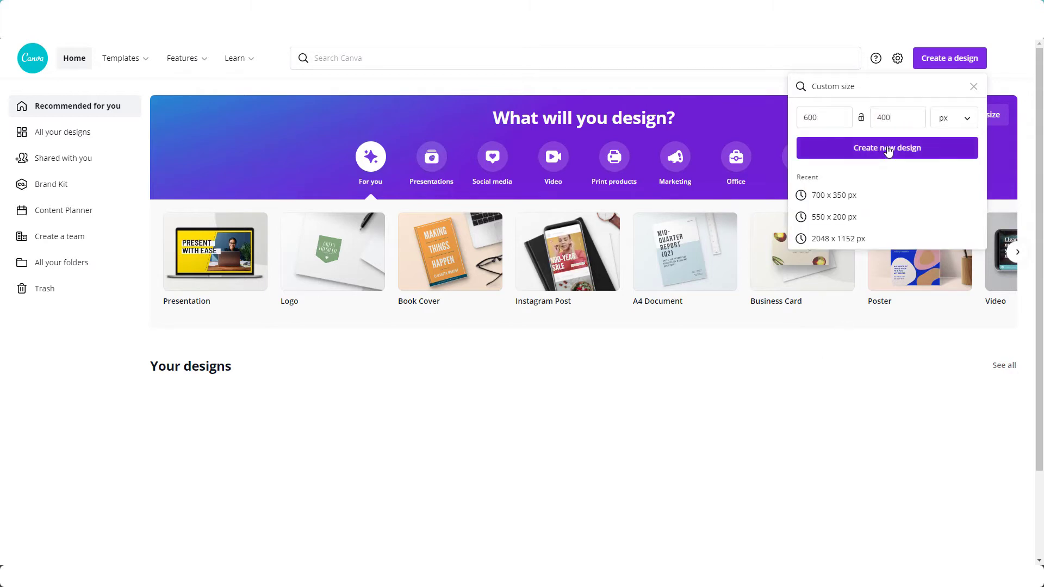
click(889, 152)
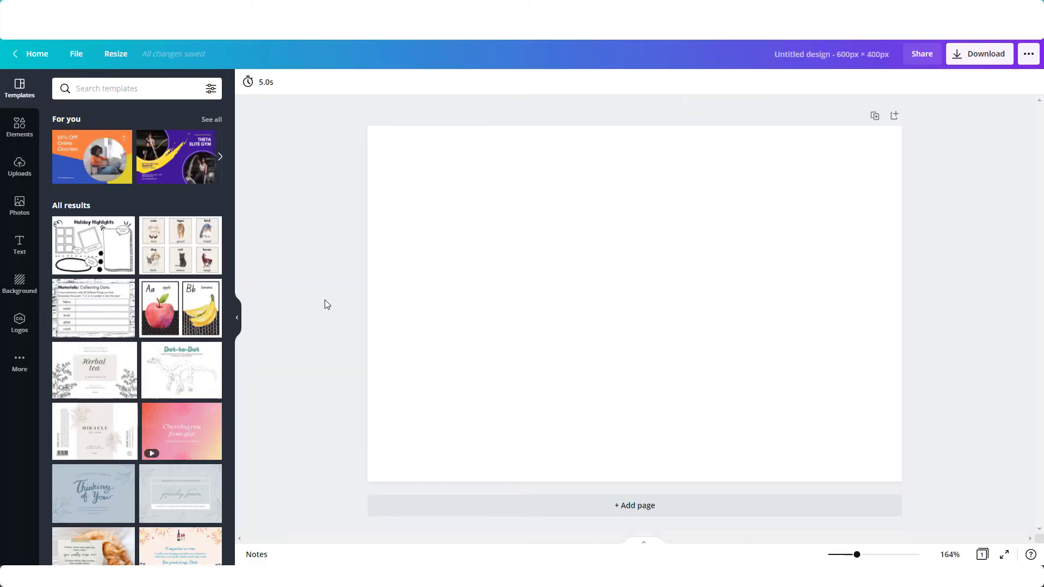
scroll(123, 300, down, 1)
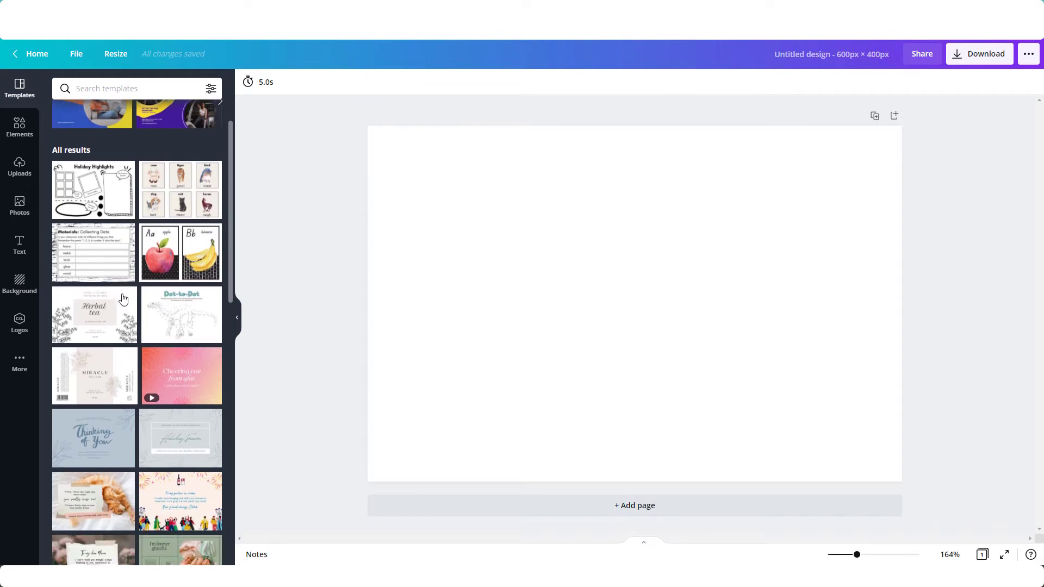
scroll(122, 300, down, 3)
scroll(127, 302, down, 3)
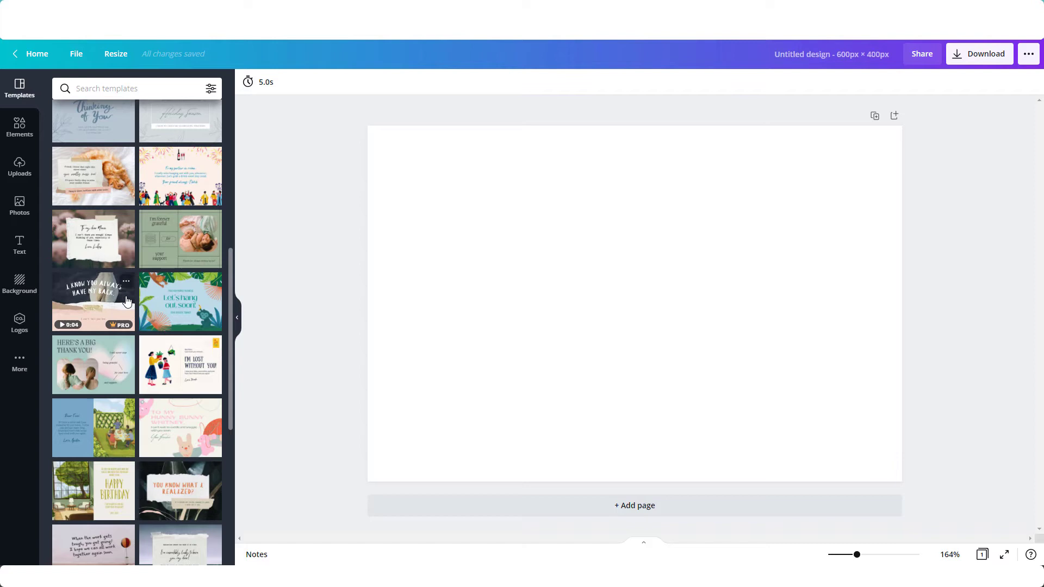
mouse_move(180, 300)
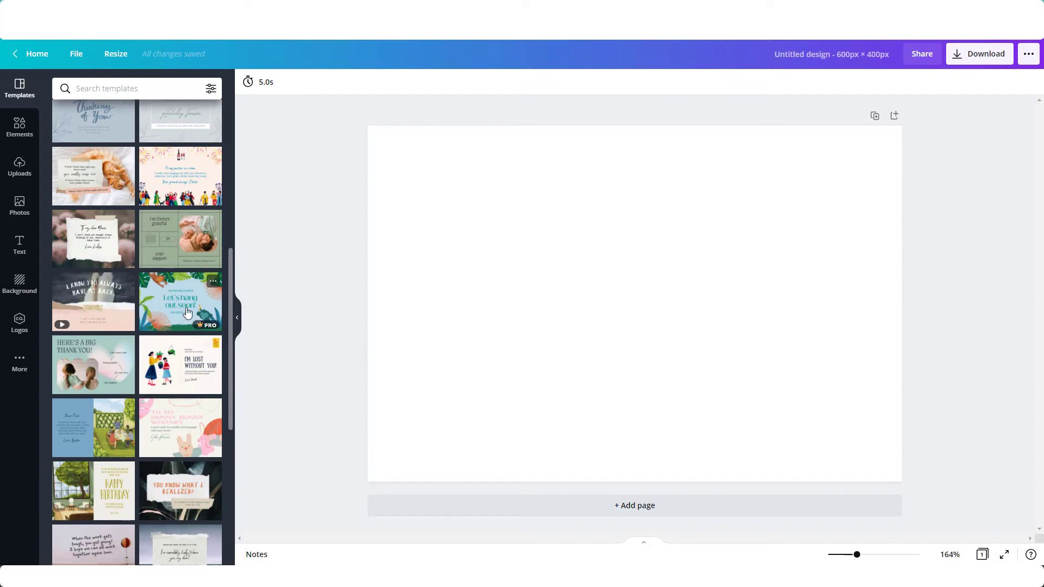
click(186, 312)
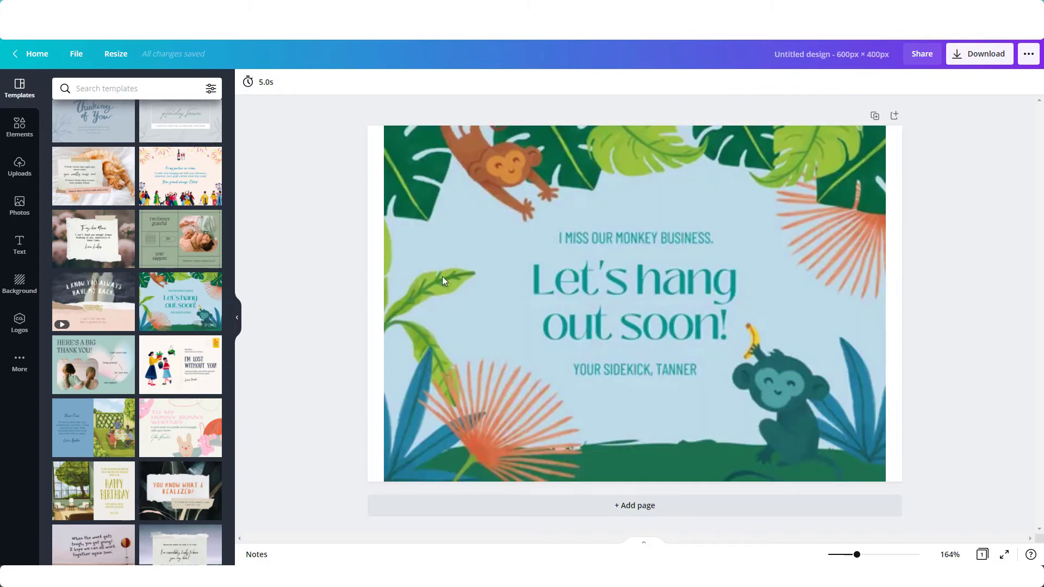
click(621, 300)
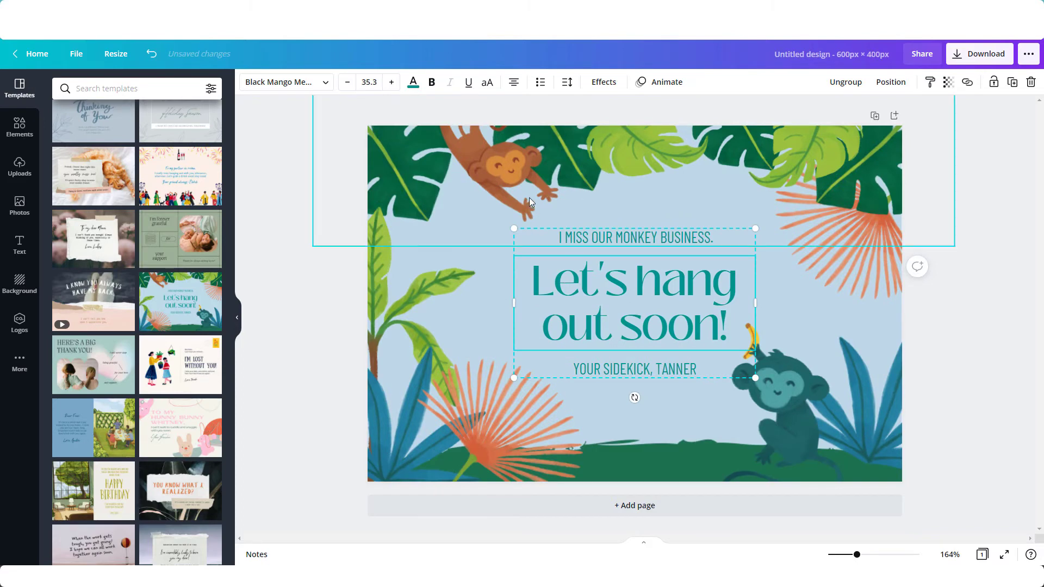
click(560, 211)
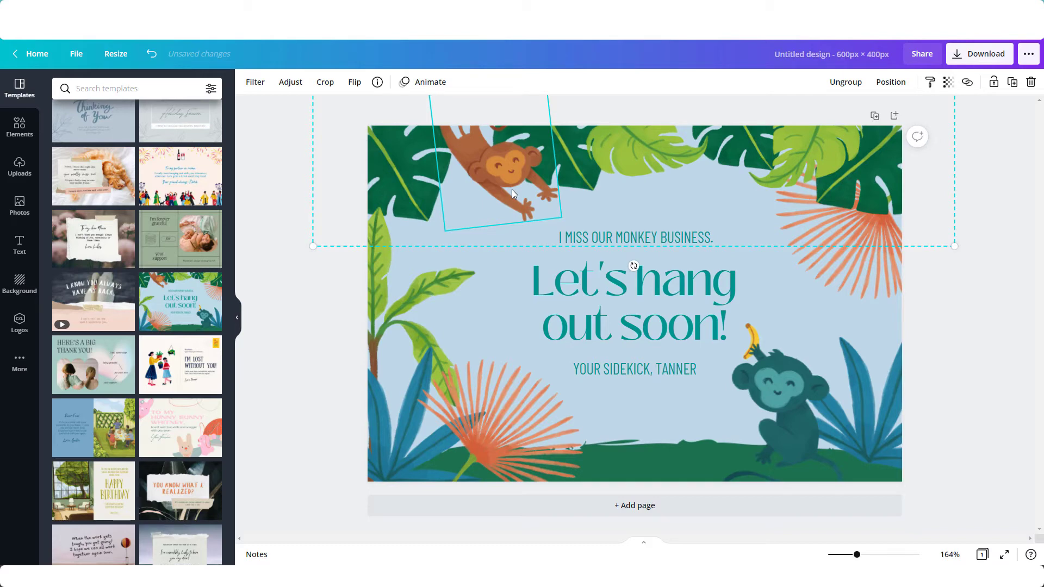
click(597, 297)
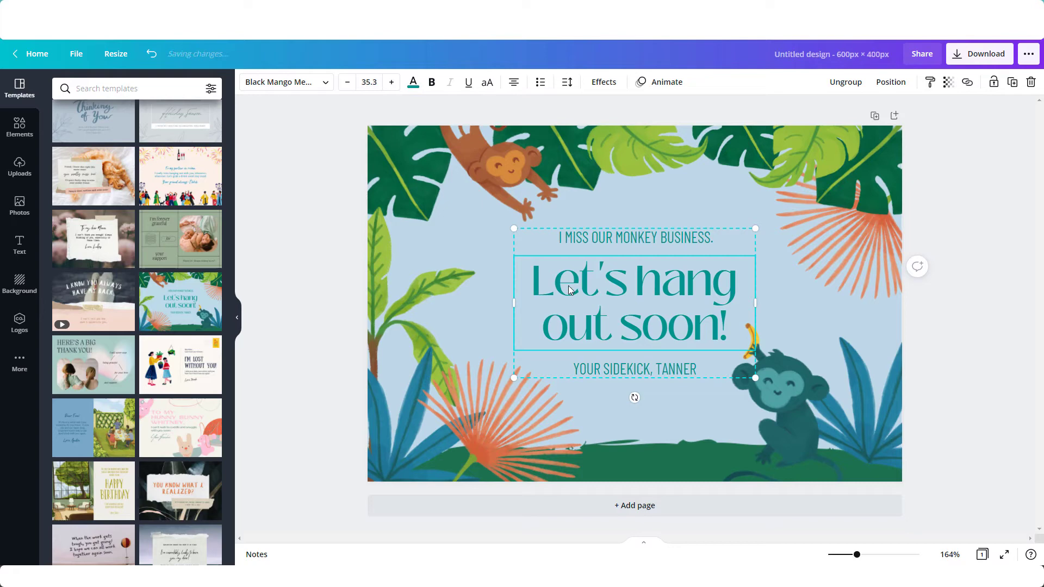
click(151, 54)
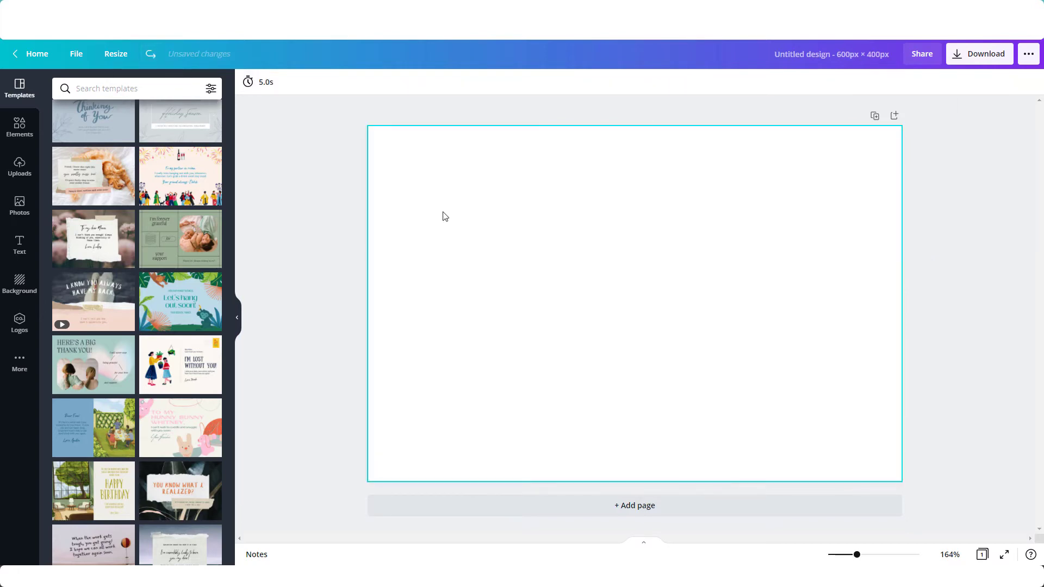
mouse_move(93, 238)
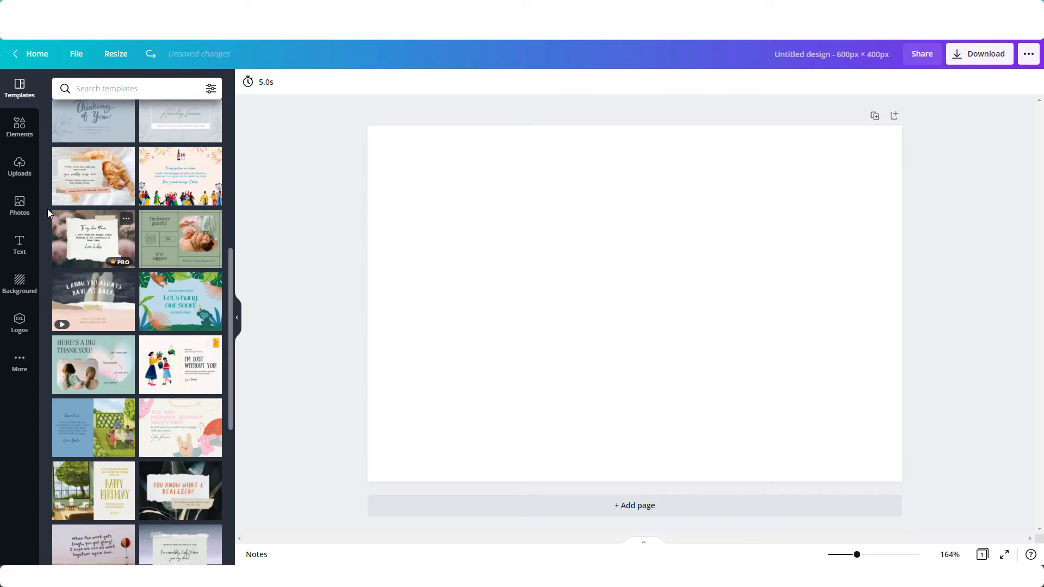
Try teal gradient, mountain and flower backgrounds, then apply the blue-and-red abstract image.
click(19, 286)
click(82, 184)
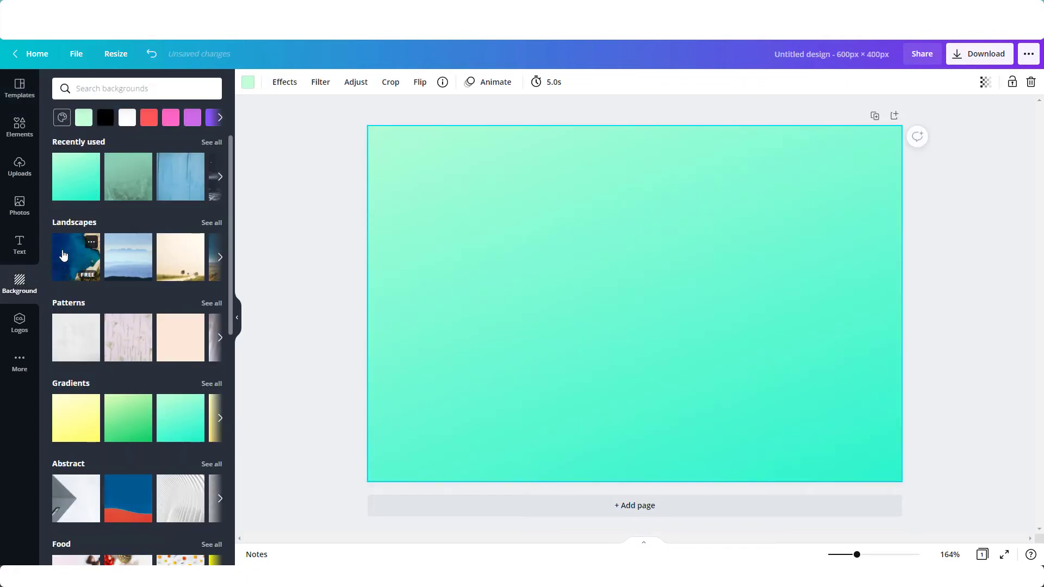
click(130, 262)
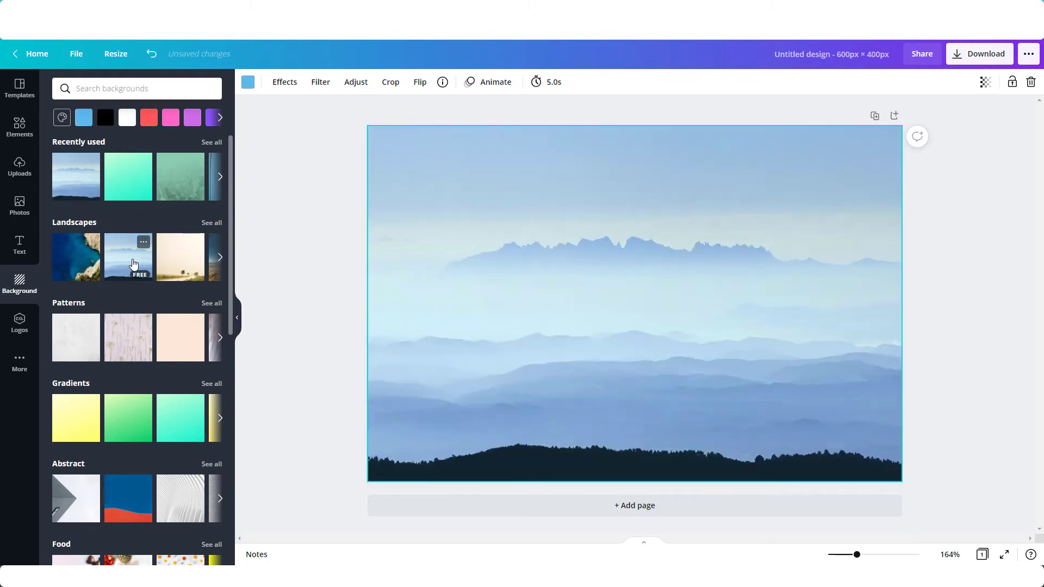
scroll(131, 263, right, 2)
click(162, 262)
scroll(161, 263, down, 1)
click(128, 445)
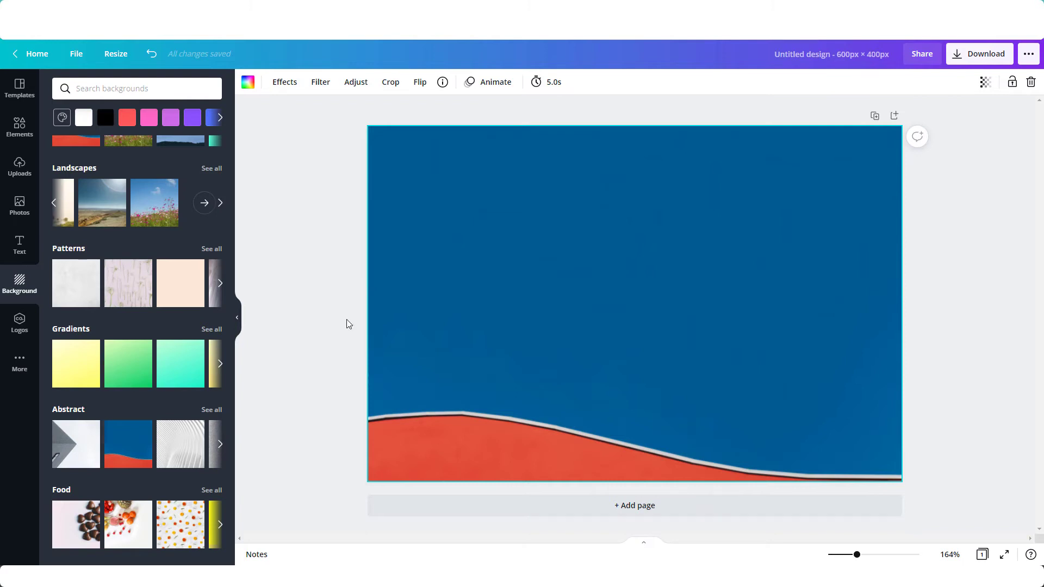
click(20, 128)
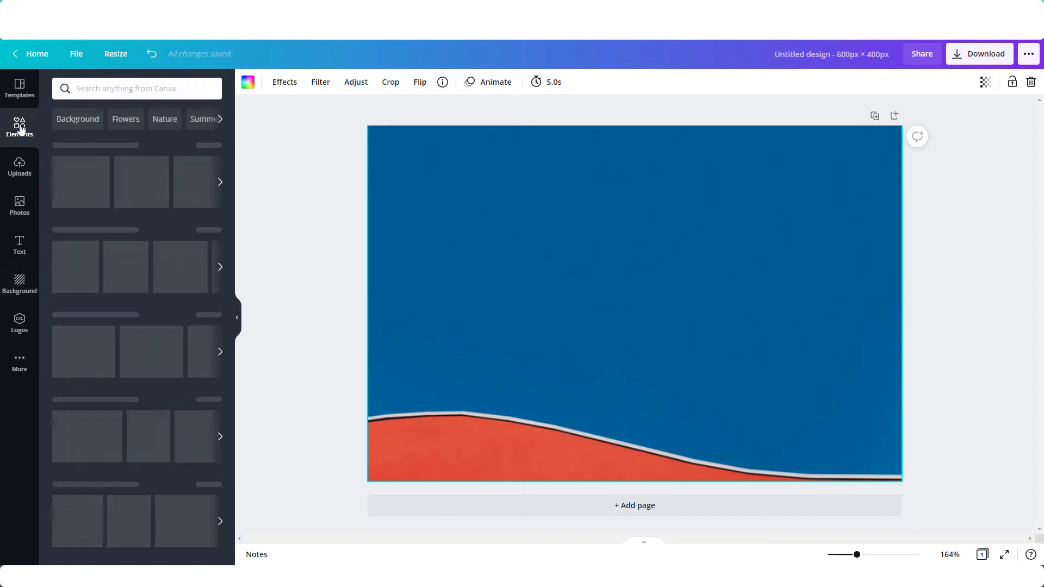
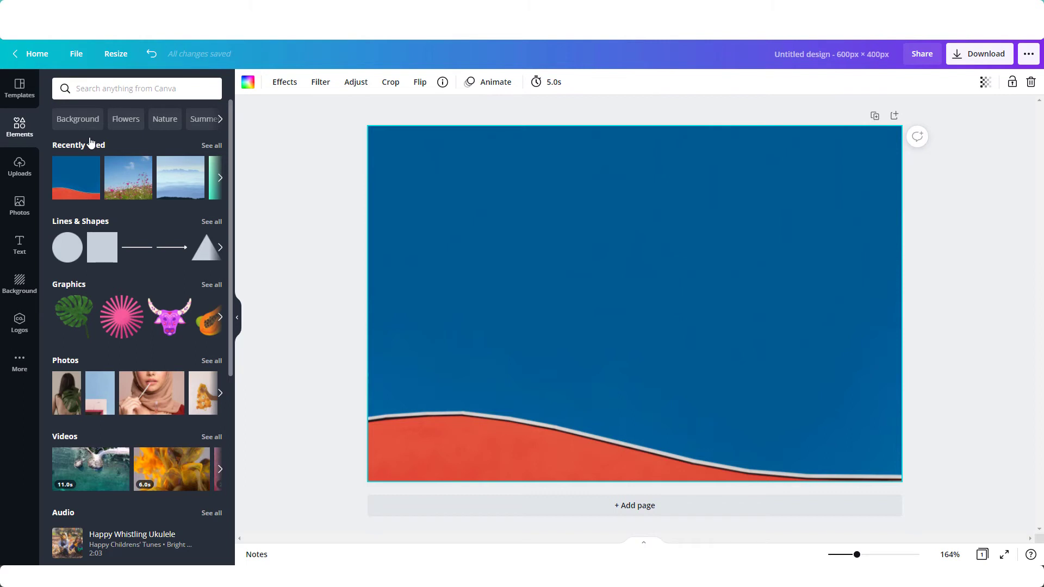
Search elements for 'boat' and add the pink sailboat graphic from Graphics.
click(103, 87)
text(b)
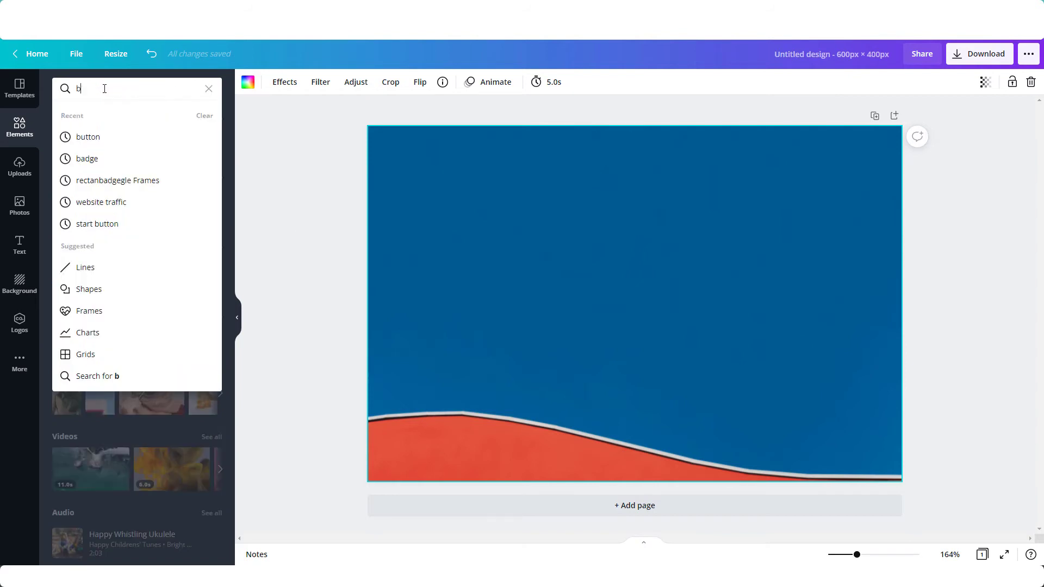
text(oat)
key(Return)
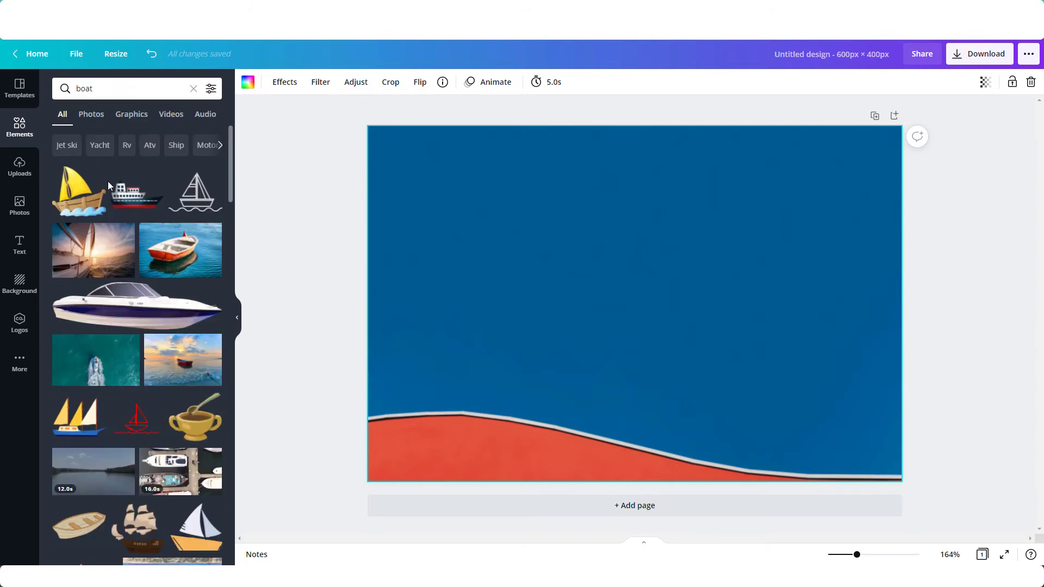
click(129, 116)
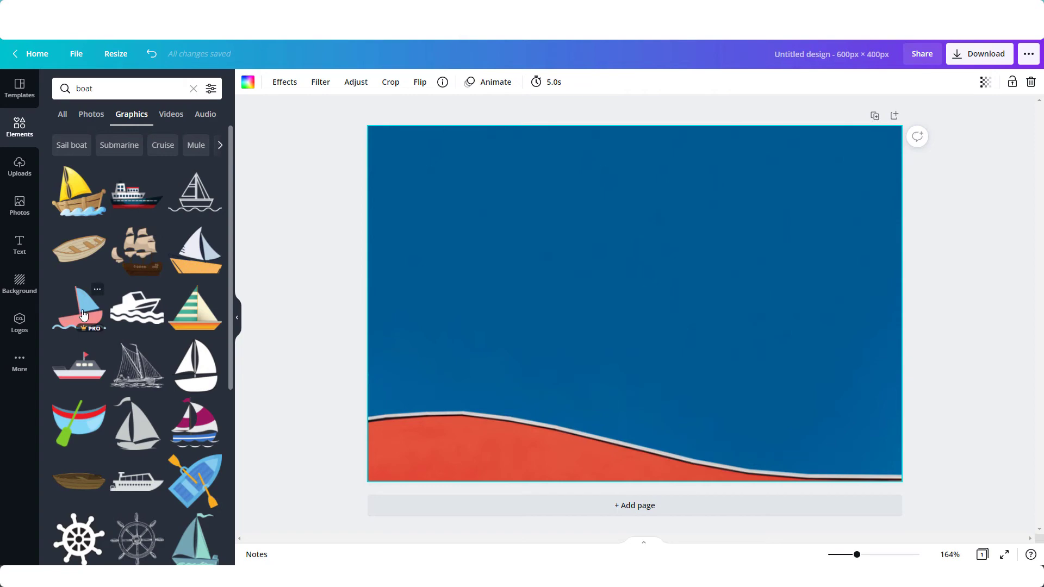
click(99, 313)
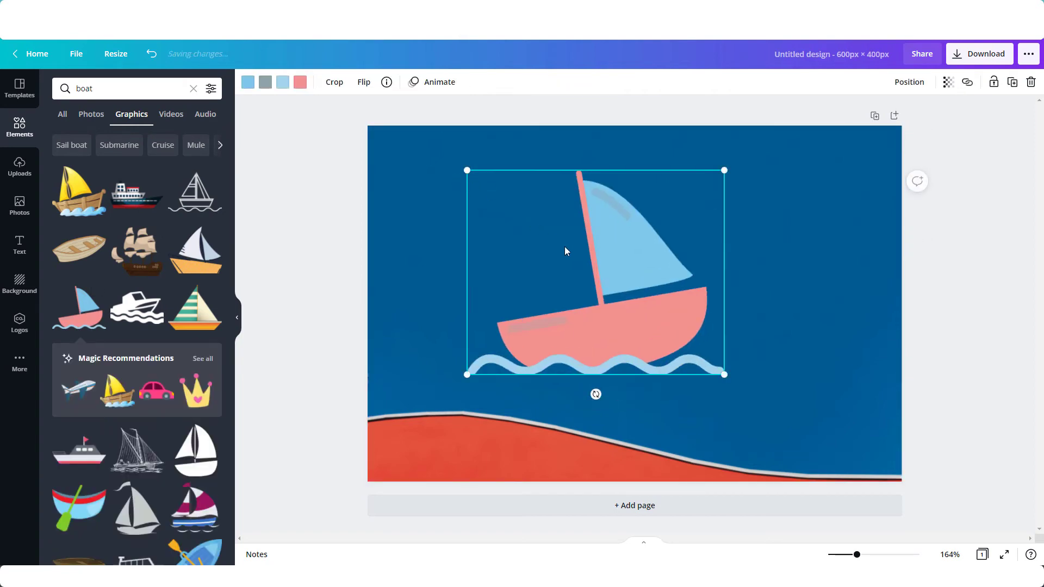
Try a blue rowboat on the sailboat's waves, then delete it.
click(275, 330)
scroll(224, 327, down, 3)
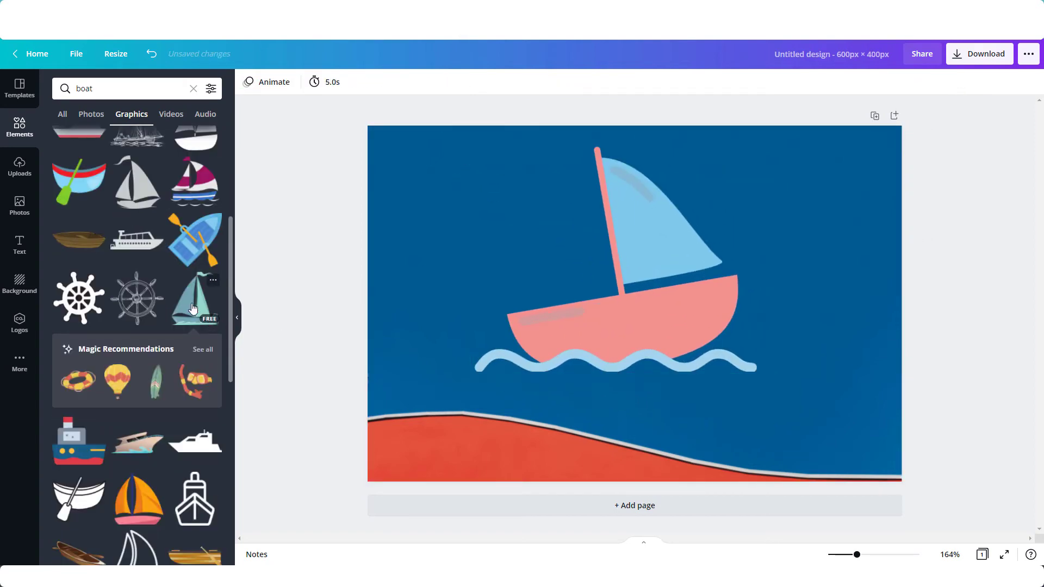
click(194, 240)
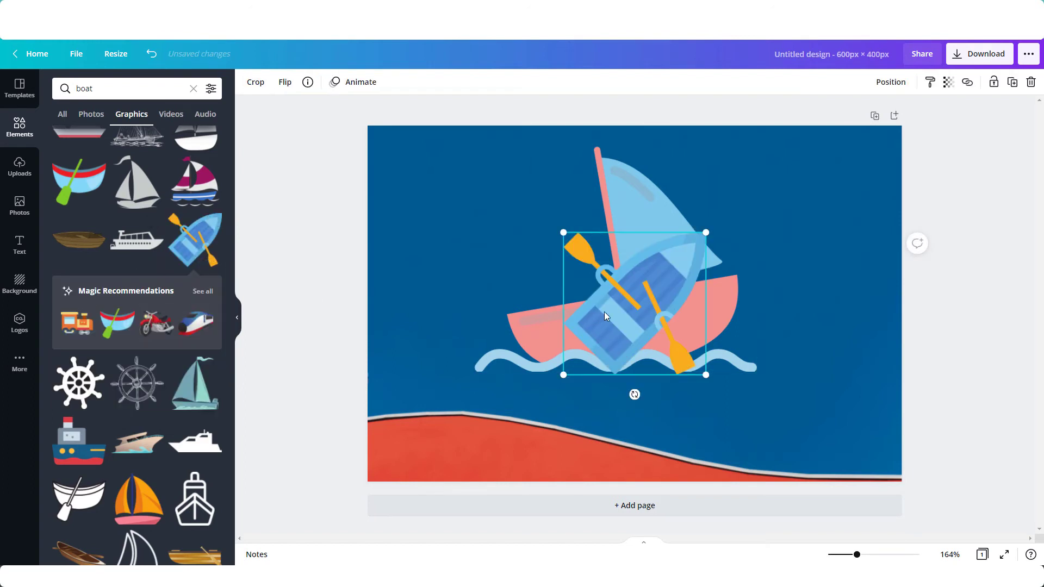
drag(604, 312, 786, 304)
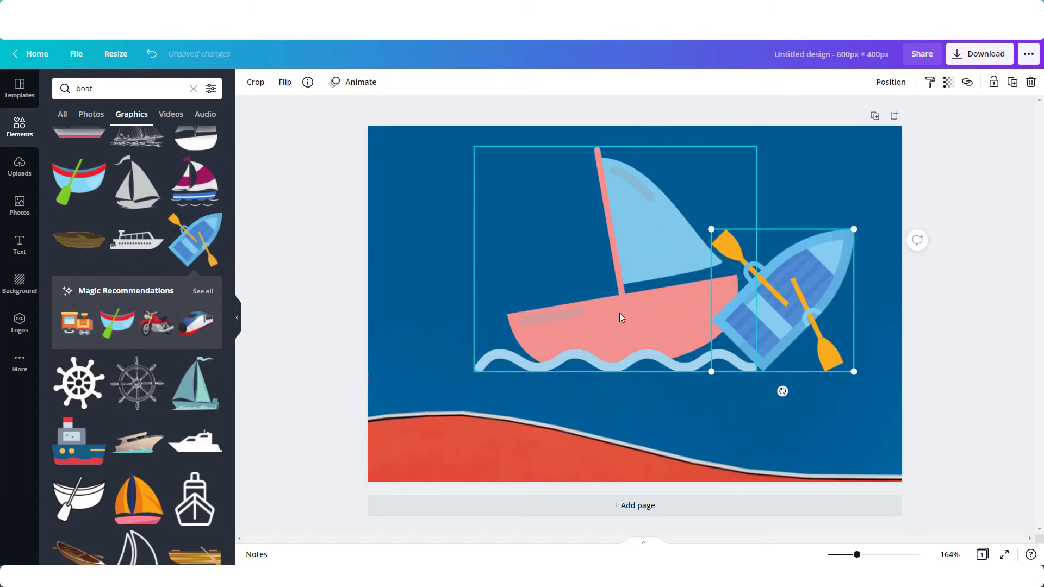
key(Delete)
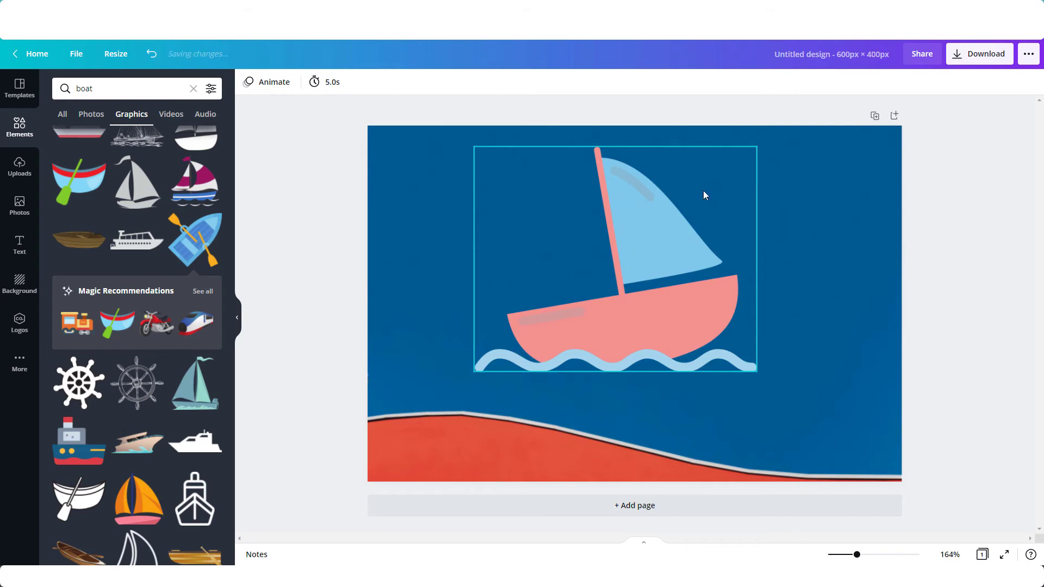
Shrink the sailboat and recolor its pink hull and mast, trying red and pastel orange.
click(734, 176)
drag(755, 149, 809, 175)
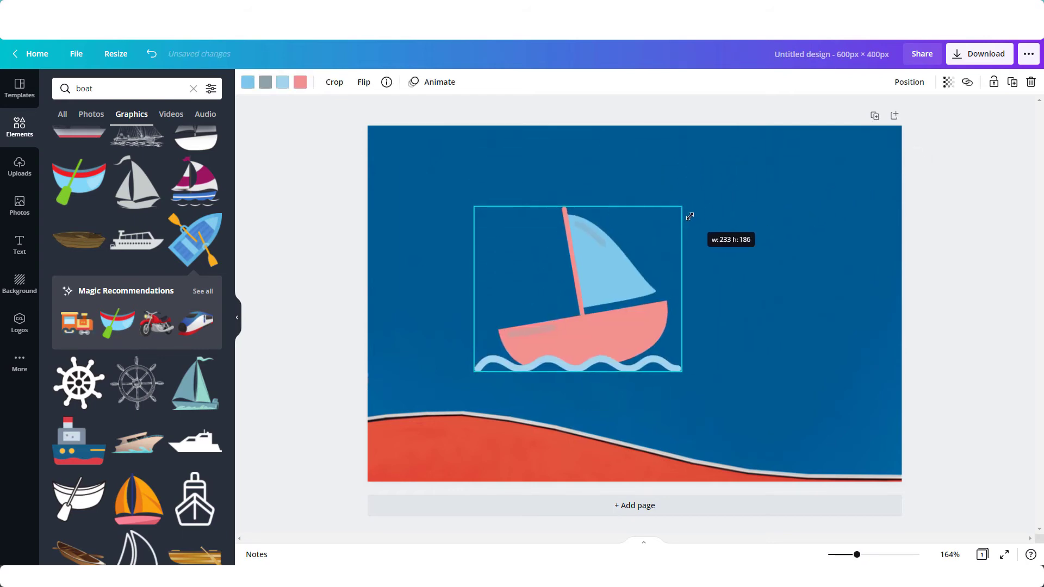
drag(809, 175, 706, 189)
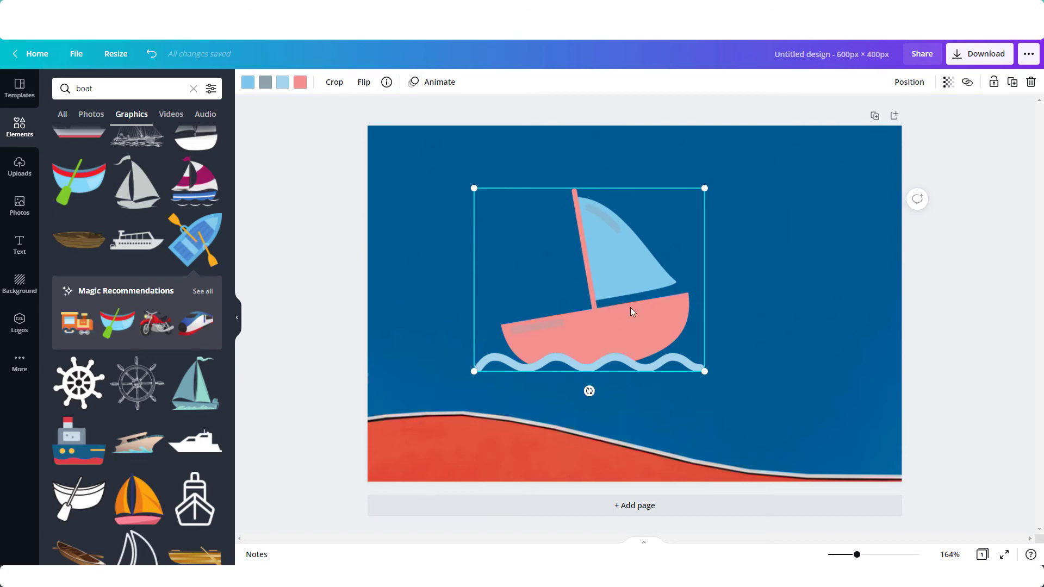
click(301, 82)
click(122, 259)
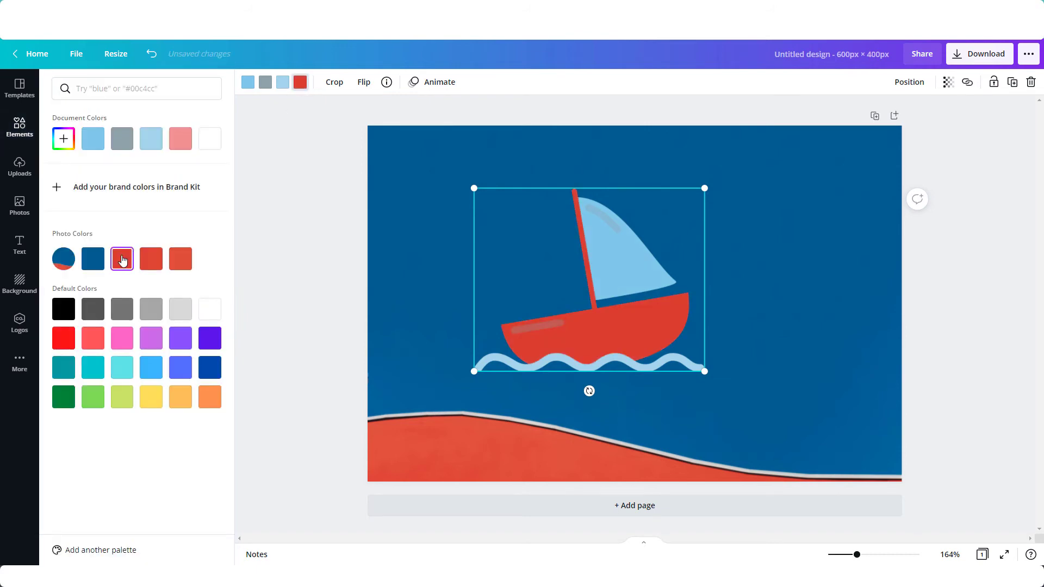
click(180, 397)
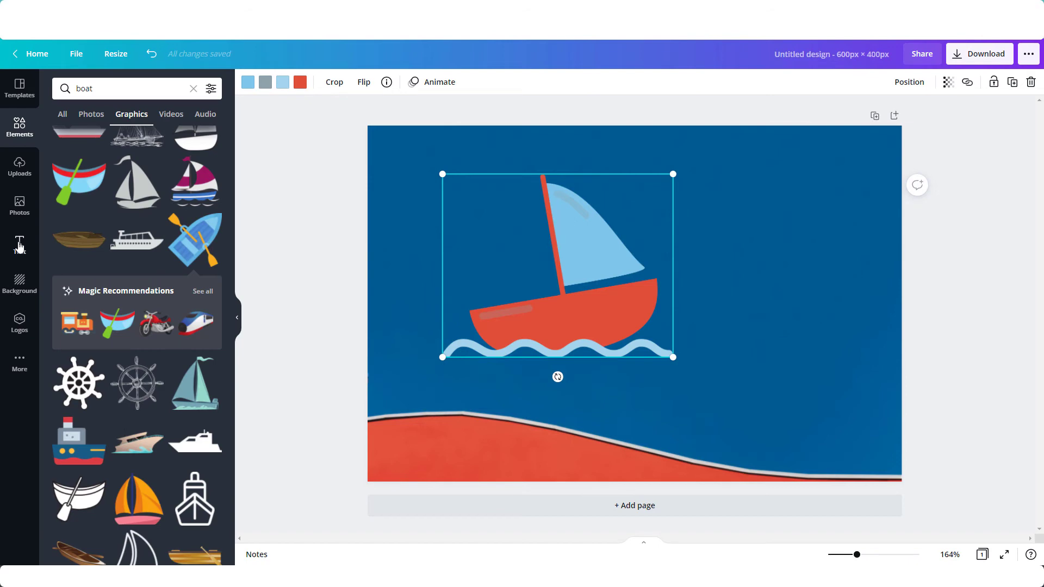
Add a heading and a subheading text box, dismissing the Grammarly popup.
click(18, 245)
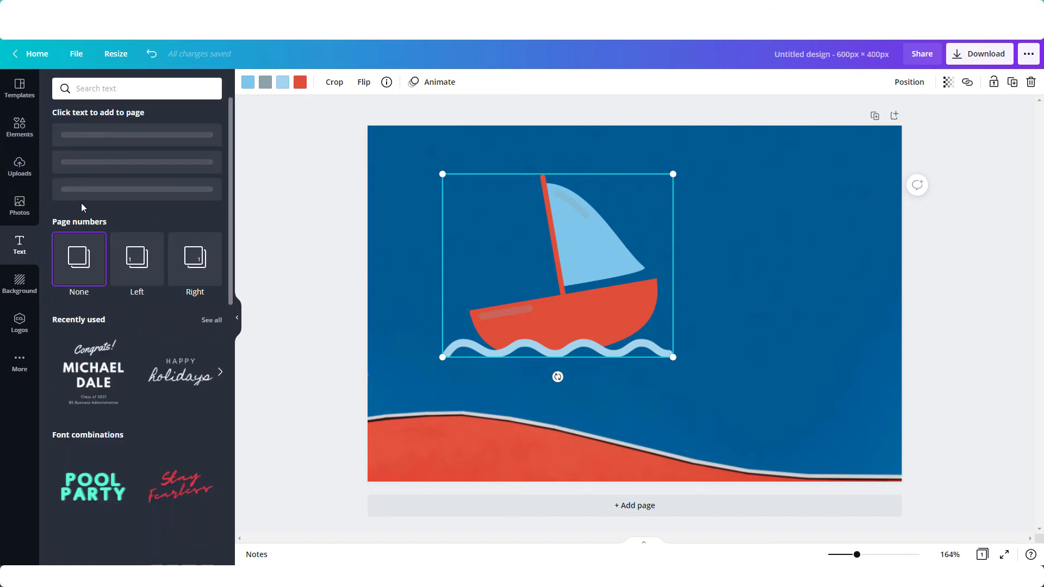
click(117, 143)
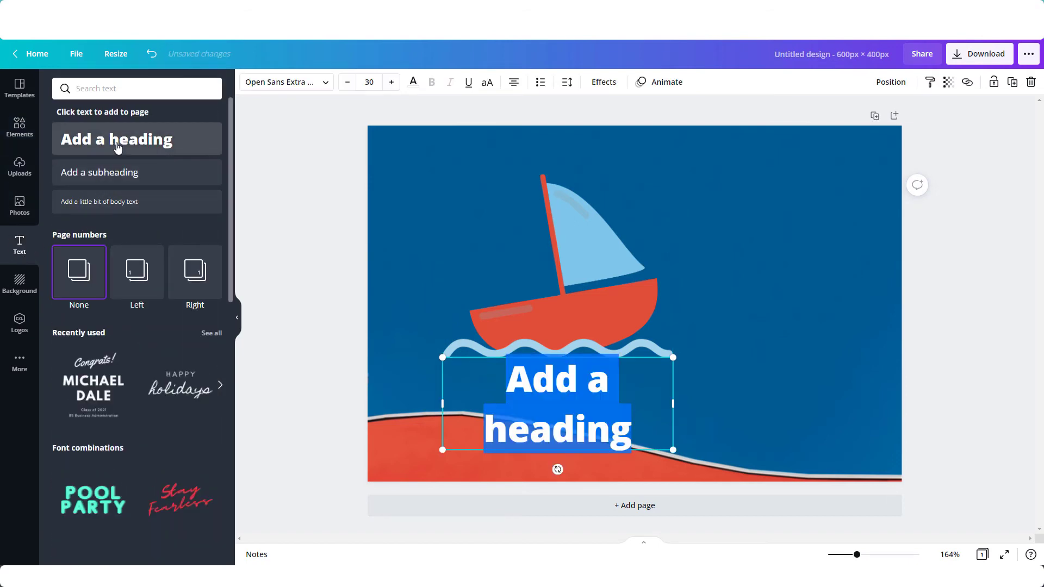
click(116, 174)
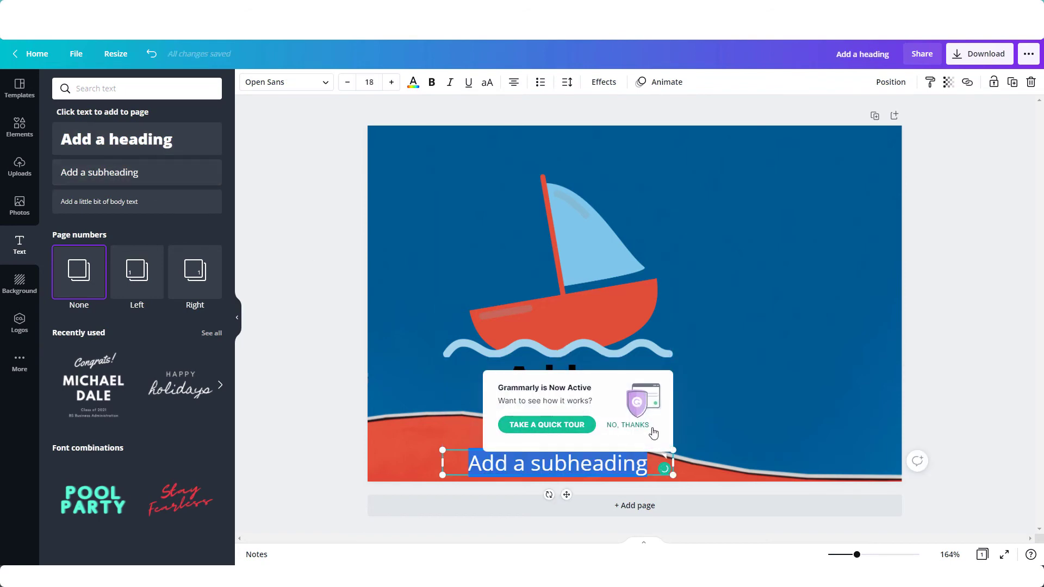
click(628, 425)
Move the 'text here' heading right of the boat and color it white.
mouse_move(565, 415)
mouse_down()
mouse_move(746, 310)
mouse_move(742, 282)
mouse_up()
click(730, 267)
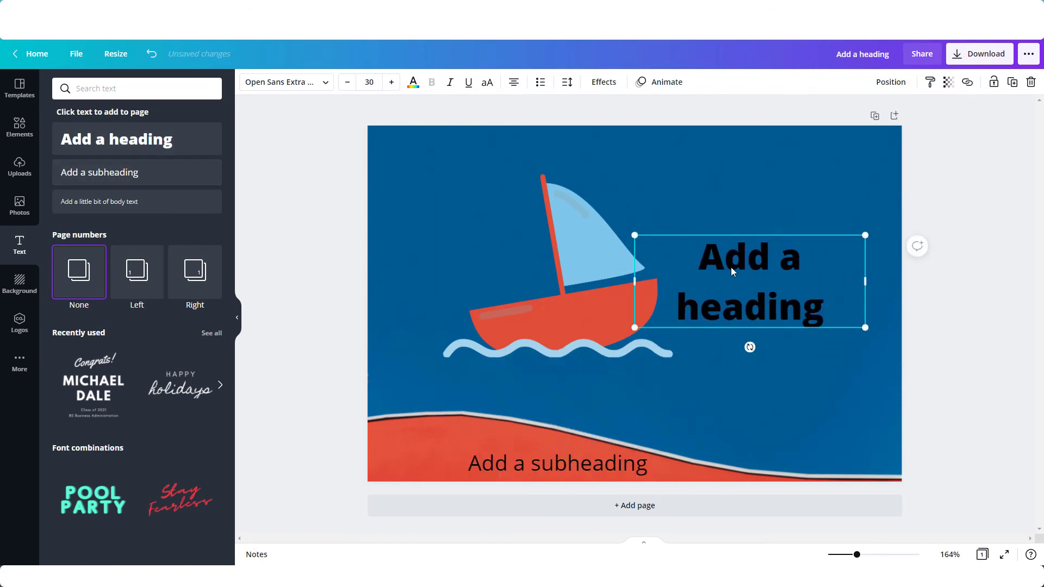
text(text)
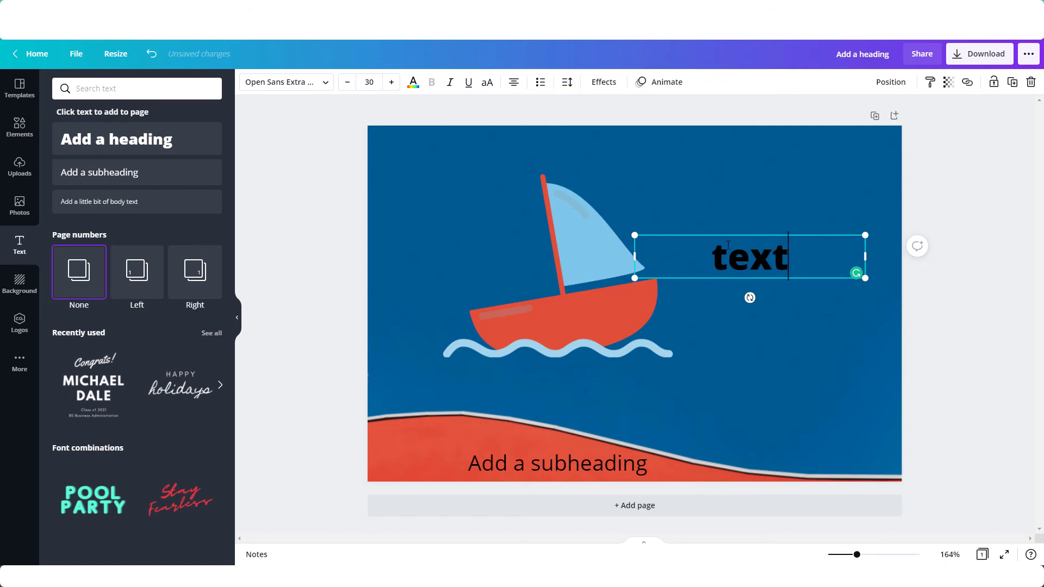
text( here)
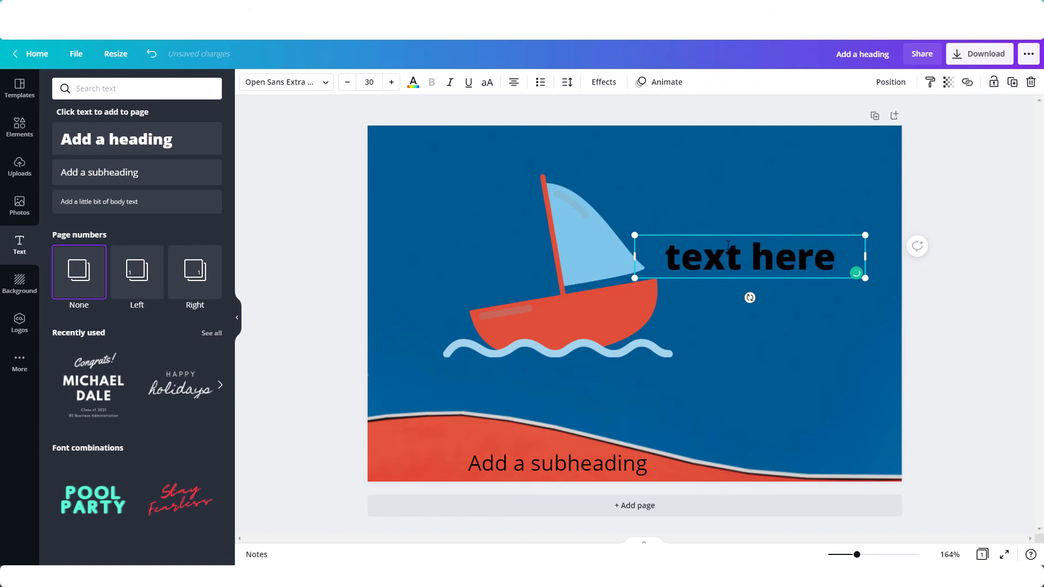
click(413, 81)
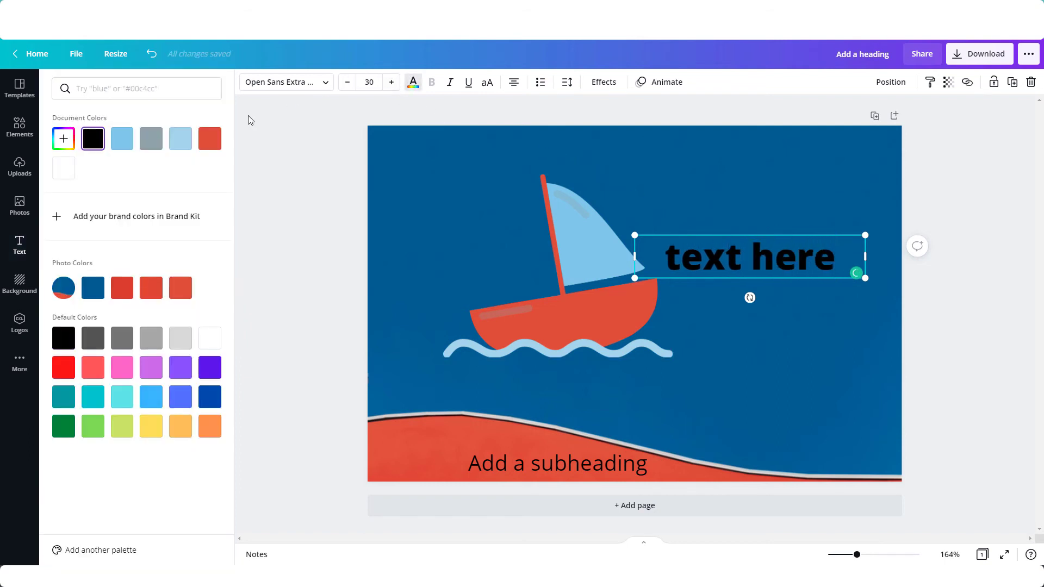
click(65, 168)
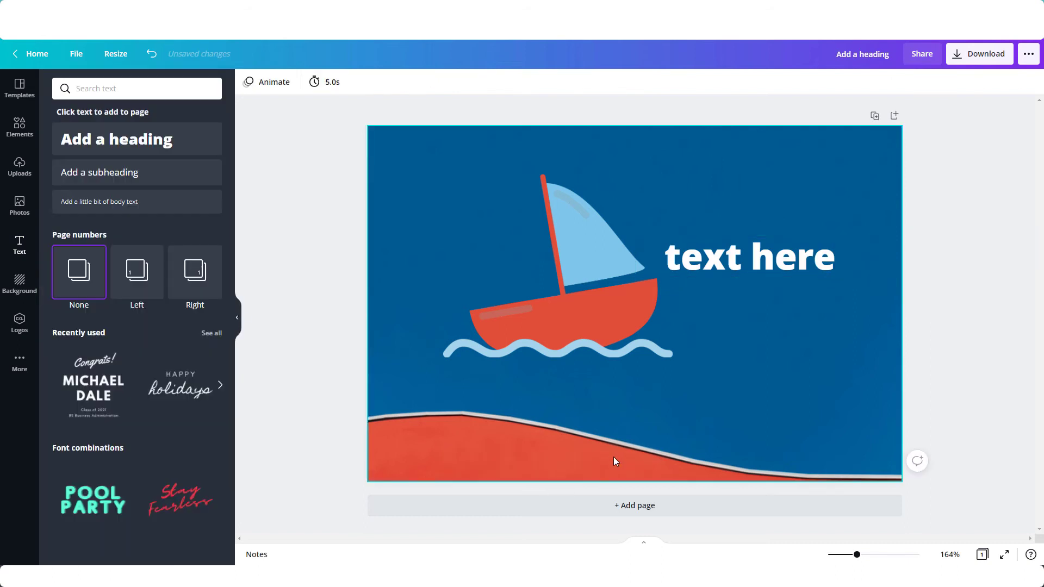
Add the 'Stay Fearless' font combination, shrink it, and tilt it about 35° beside the sail.
click(178, 505)
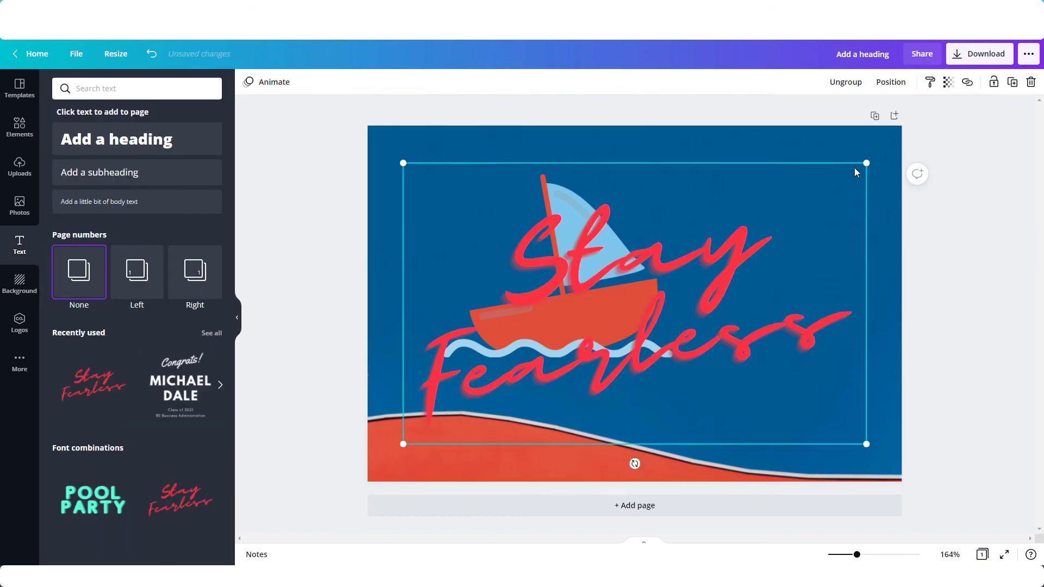
drag(867, 163, 637, 302)
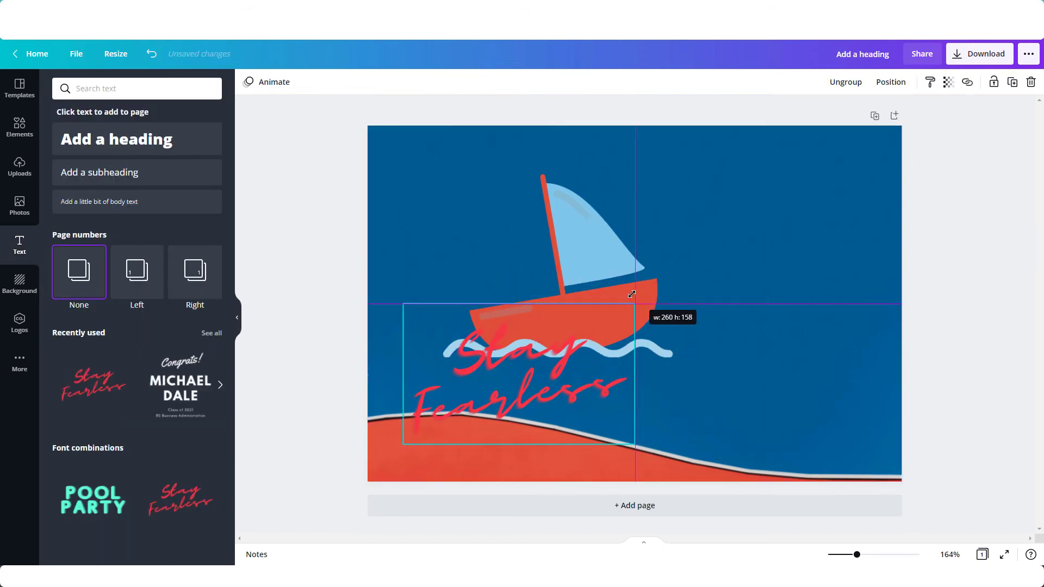
mouse_move(563, 347)
mouse_down()
mouse_move(775, 224)
mouse_move(775, 213)
mouse_up()
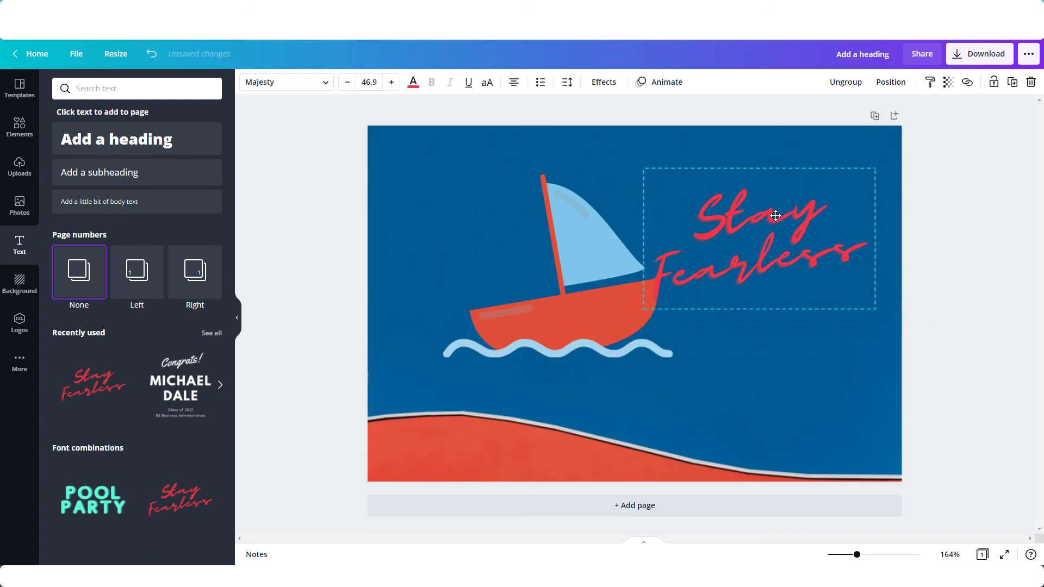
mouse_move(759, 329)
mouse_down()
mouse_move(708, 316)
mouse_move(708, 329)
mouse_up()
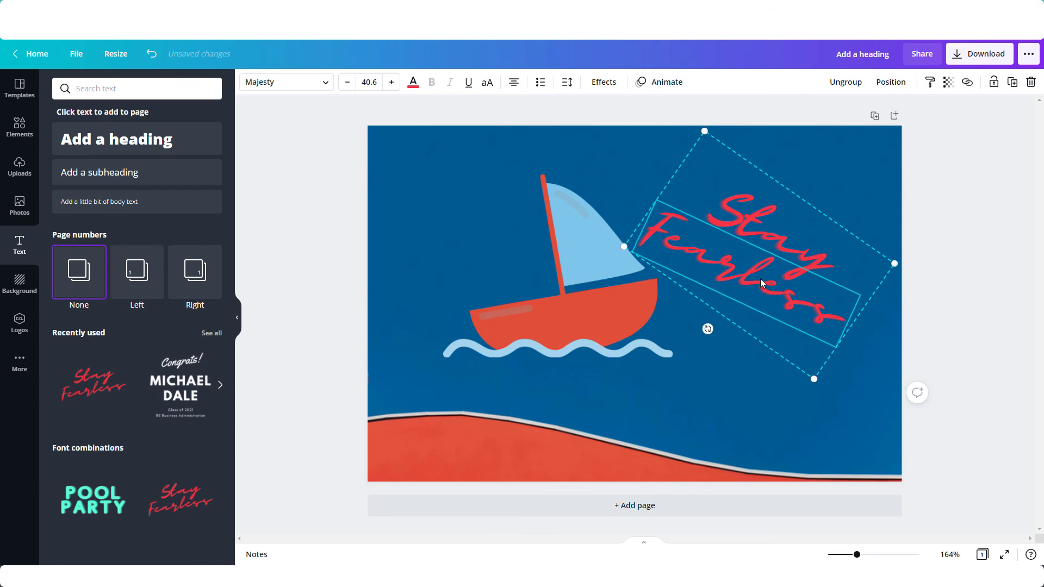
Recolor the words 'Stay' and 'Fearless' white.
click(739, 217)
click(413, 82)
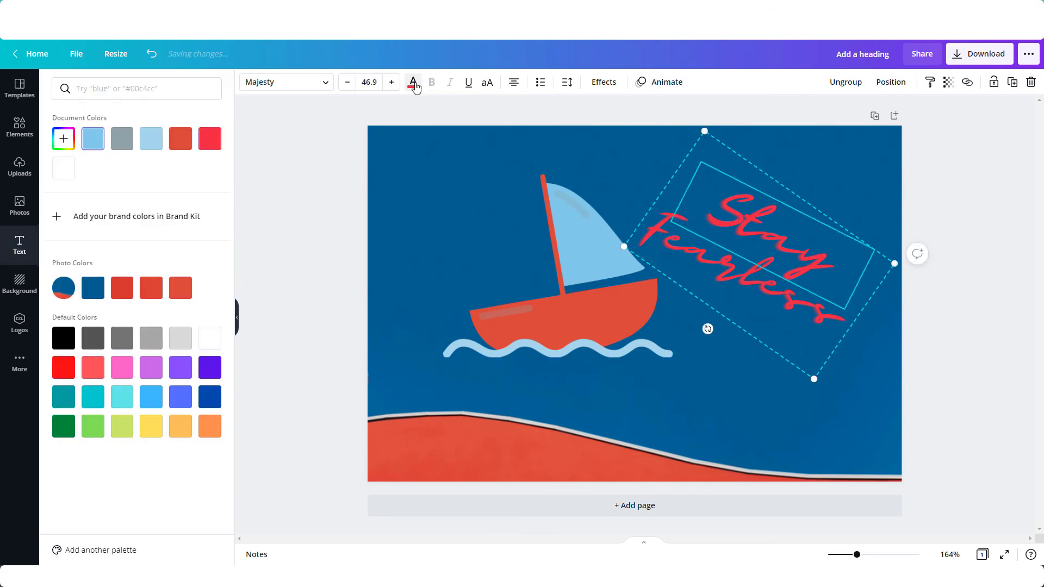
click(209, 338)
click(710, 273)
click(467, 177)
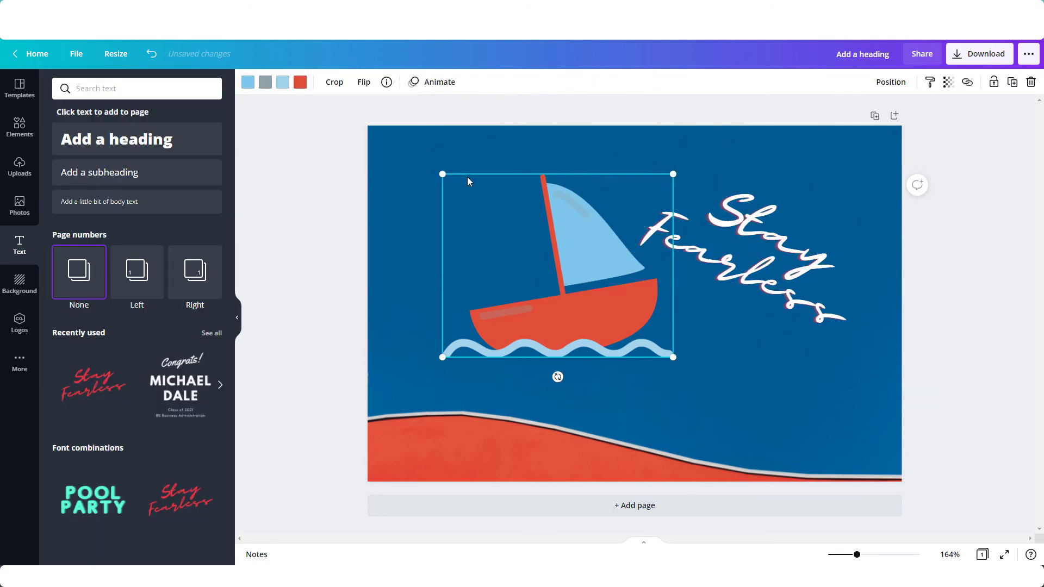
click(443, 150)
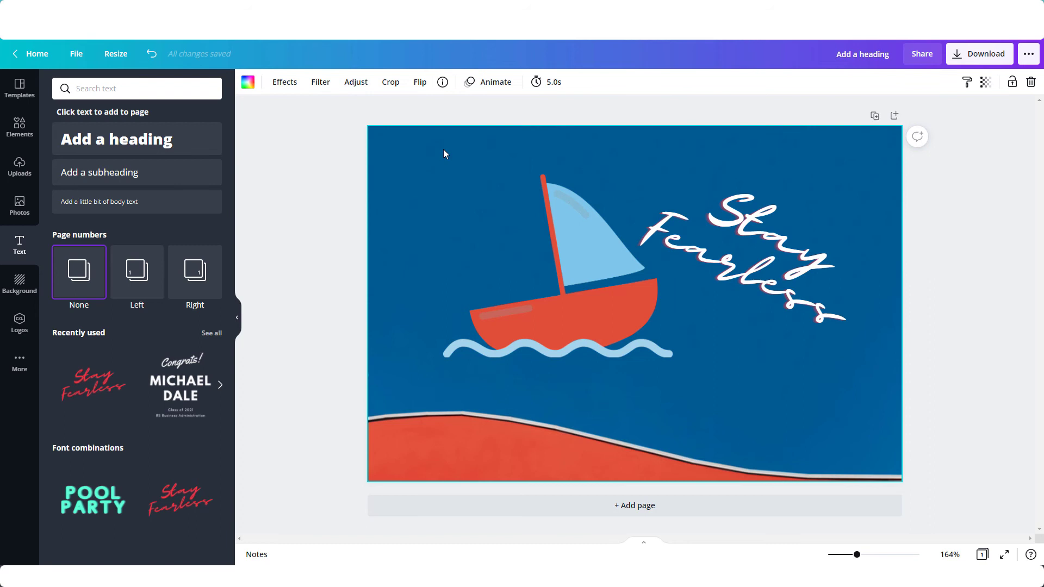
Preview the Epic, Festive, Summer, Afterglow, The blues, Dalliance and Peony filters on the background photo.
click(321, 82)
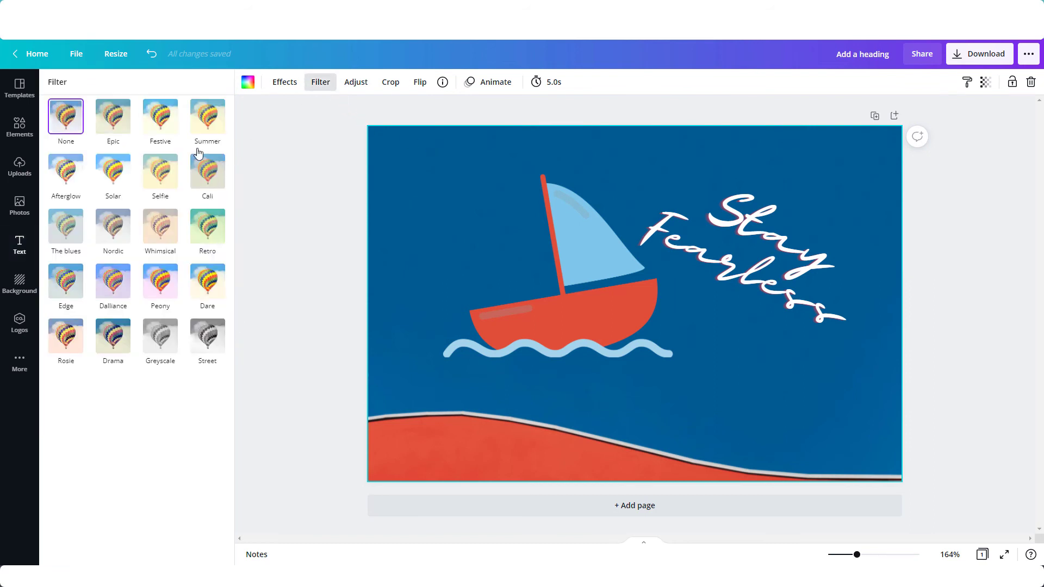
click(113, 121)
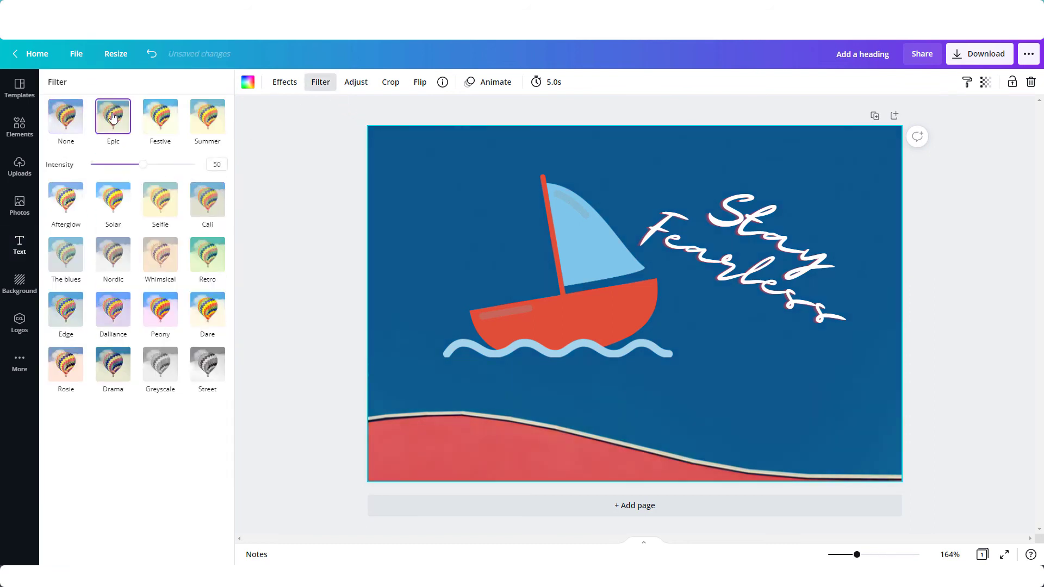
click(160, 123)
click(215, 123)
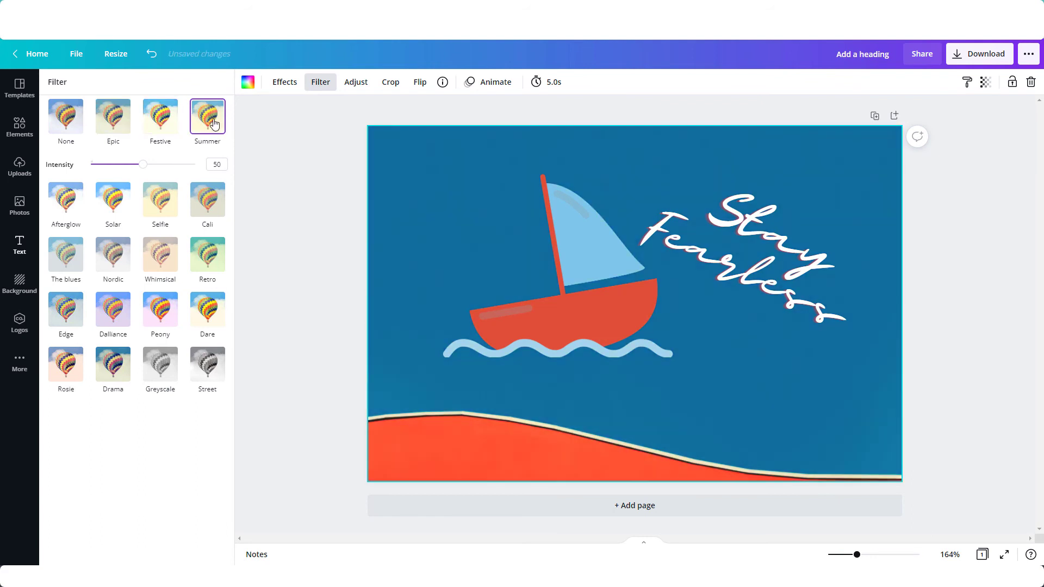
click(80, 200)
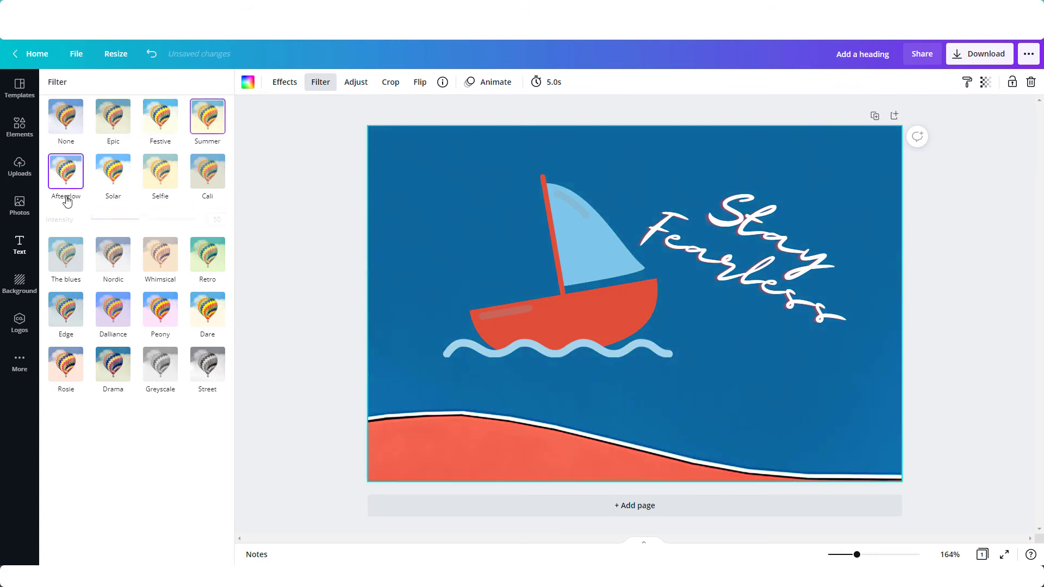
click(71, 251)
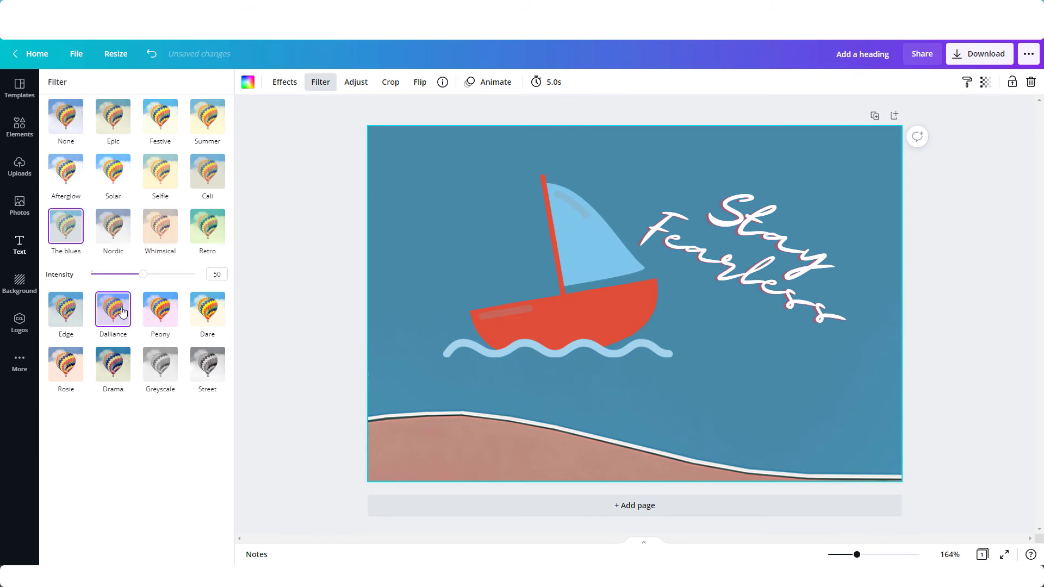
click(119, 310)
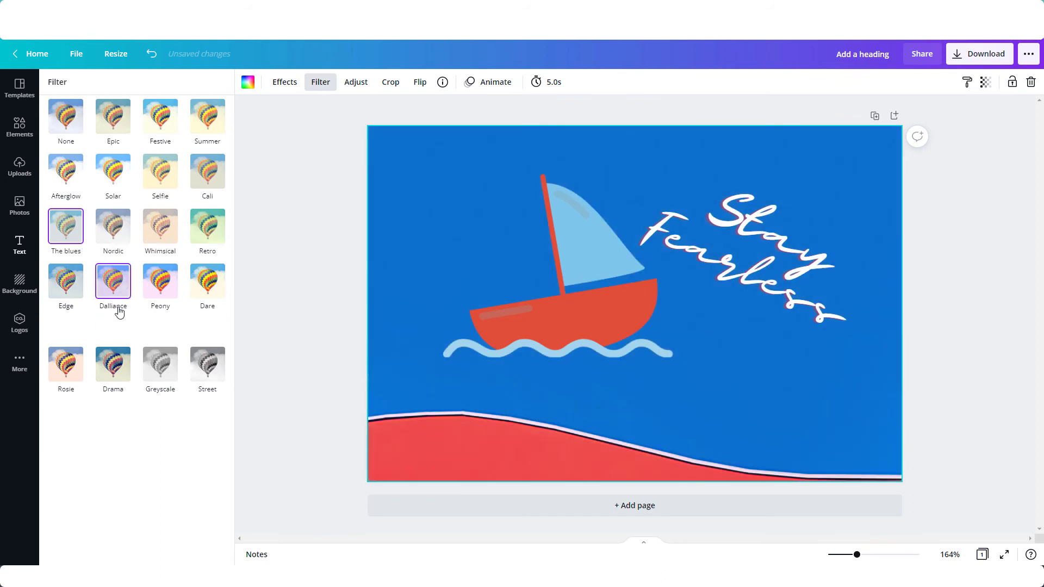
click(163, 294)
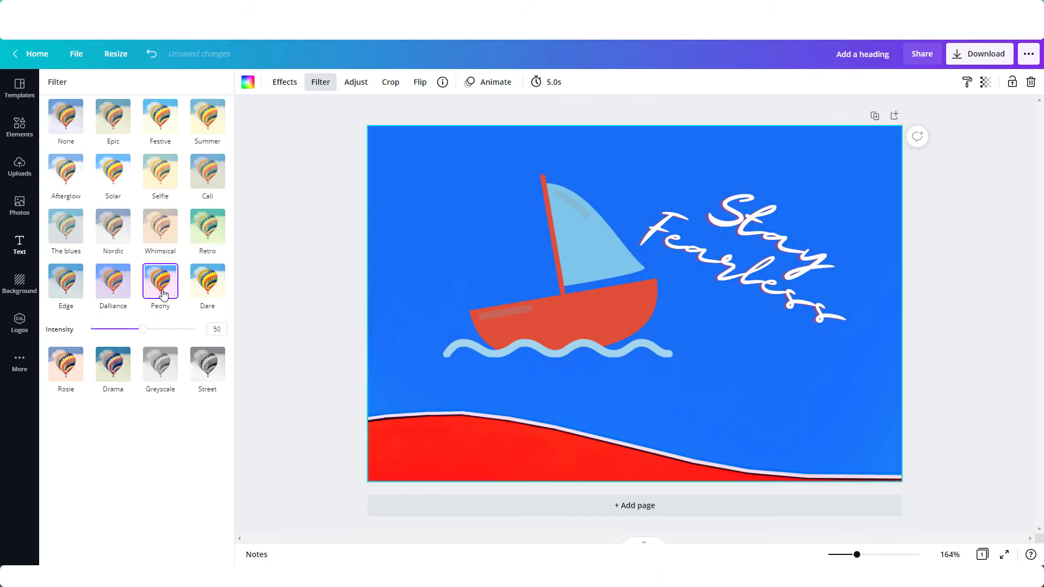
Clear the filter and apply Edge to the background photo.
click(66, 127)
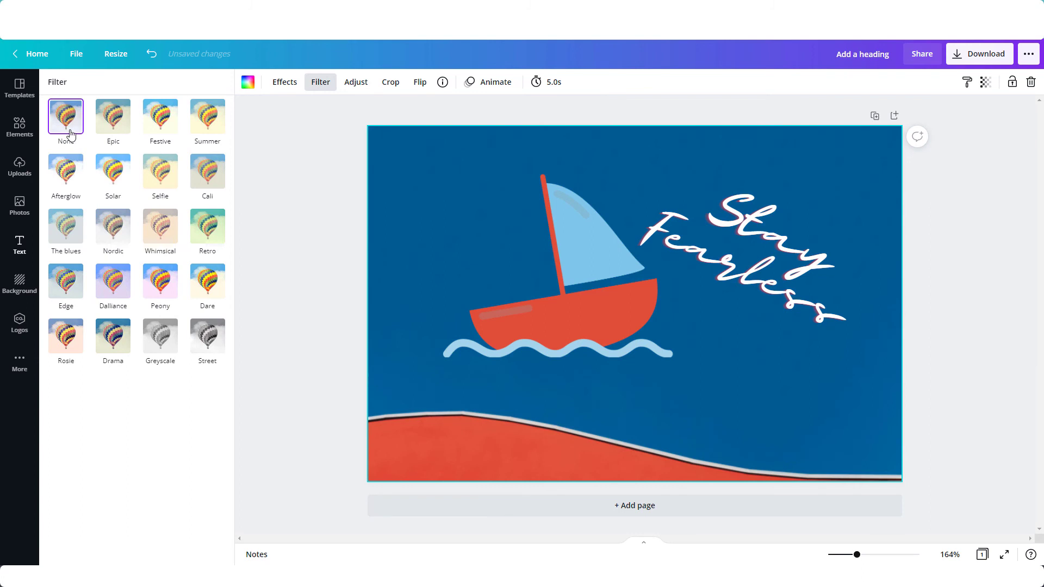
click(61, 281)
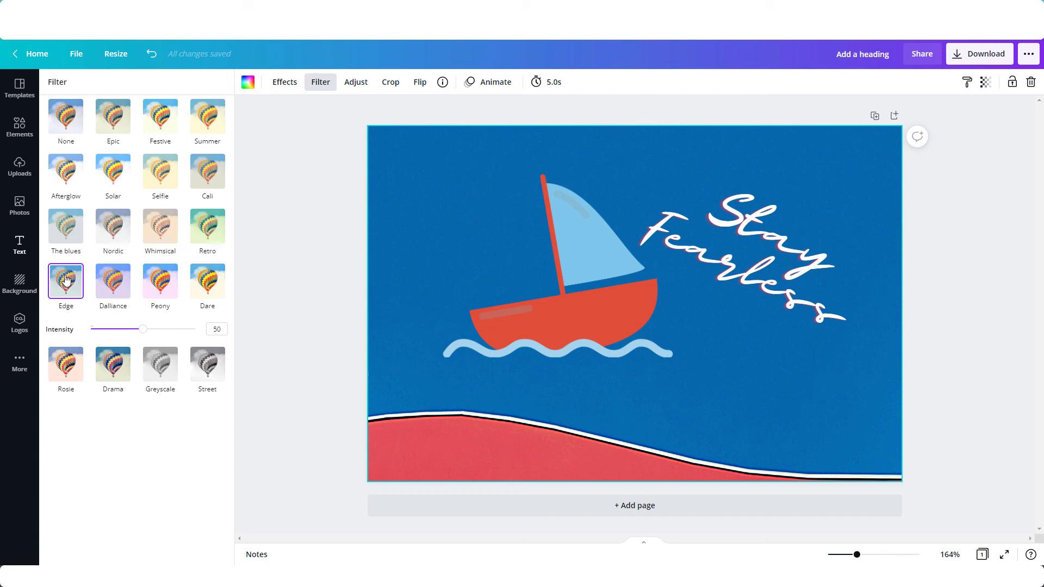
click(930, 356)
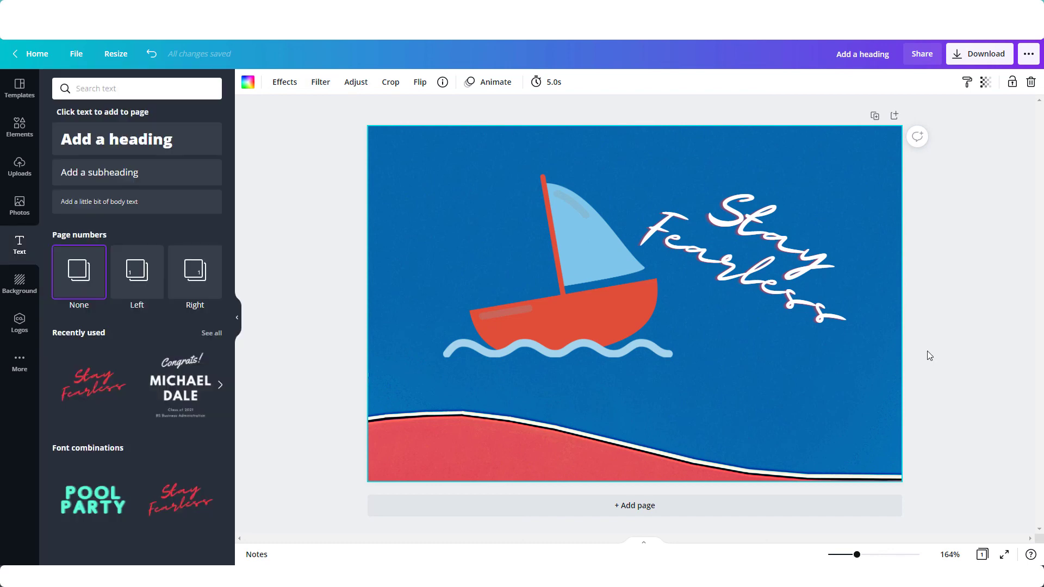
click(21, 167)
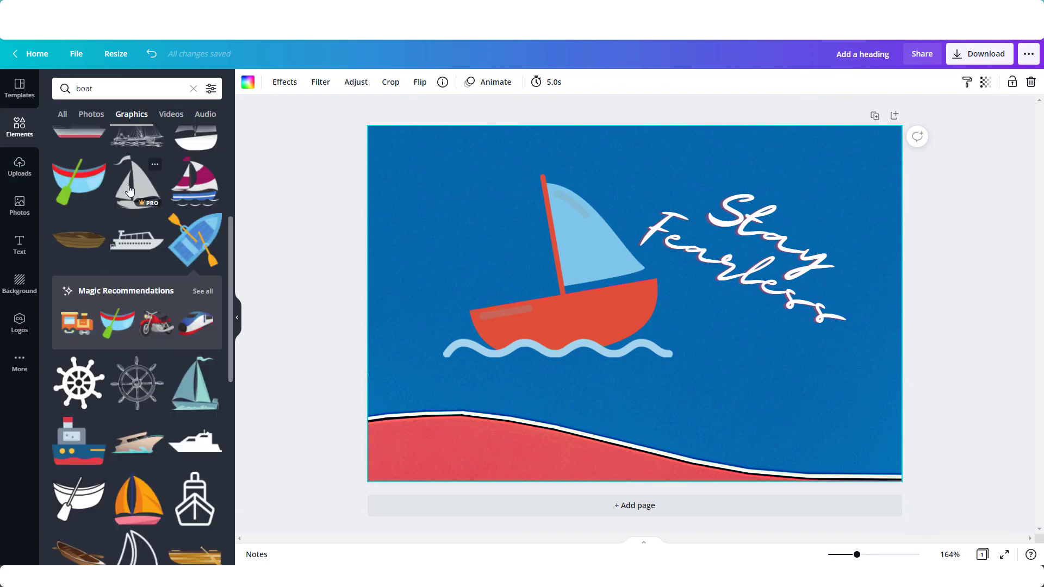